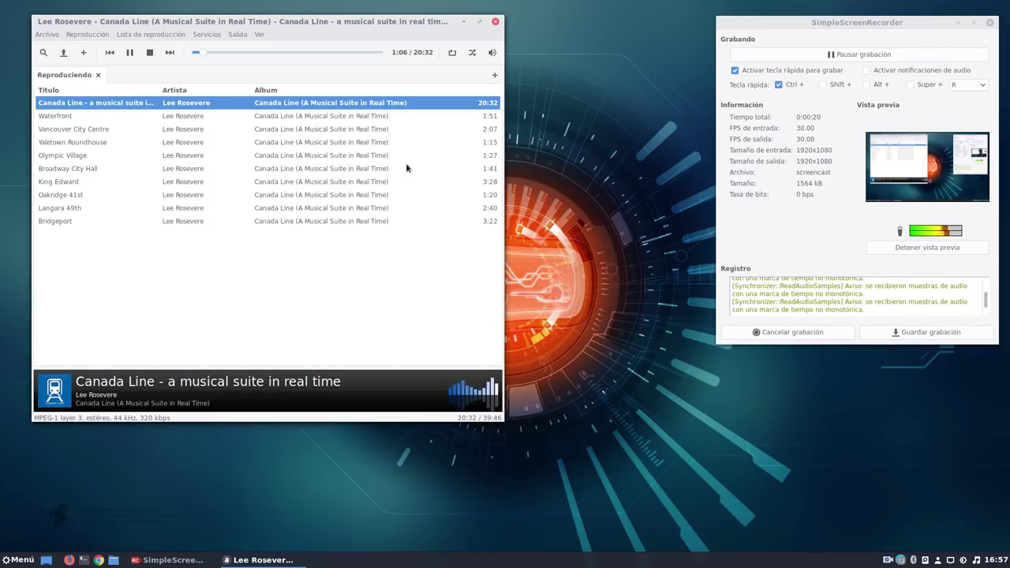
# Close the music player and place the SimpleScreenRecorder window at the upper side of the desktop, clear of the centre
pyautogui.moveTo(897, 23); pyautogui.dragTo(805, 25)
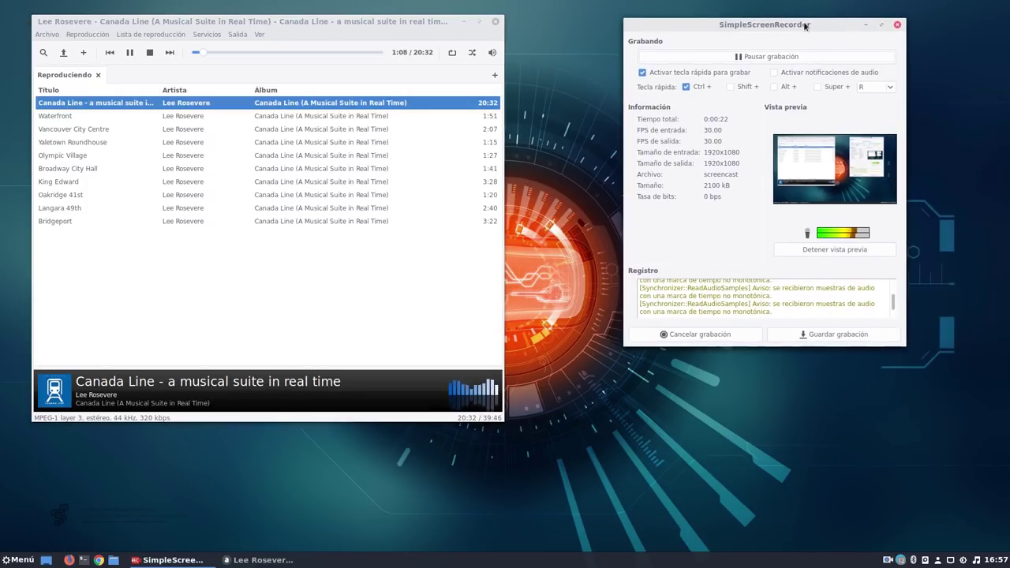
pyautogui.click(867, 27)
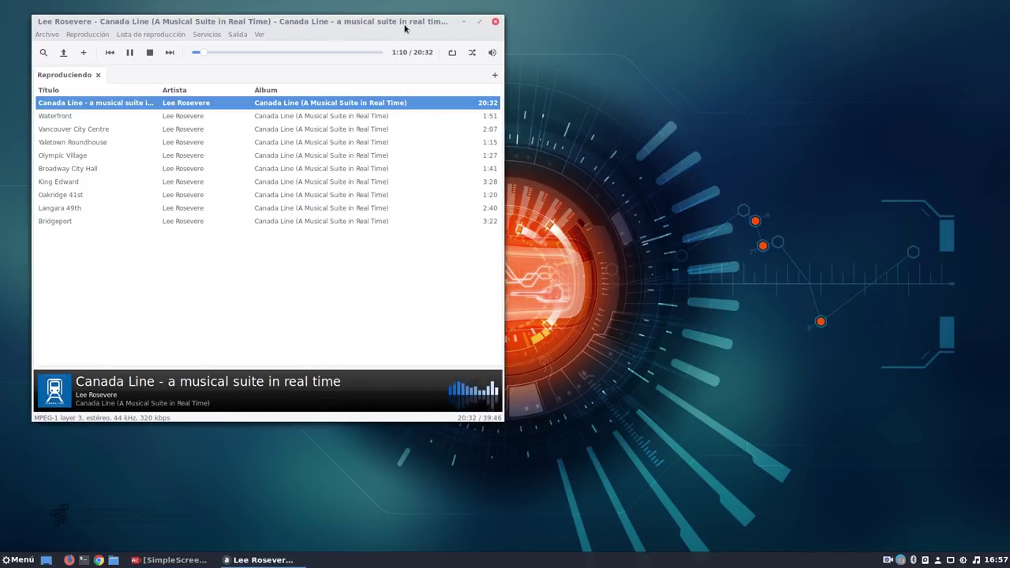
pyautogui.click(495, 23)
pyautogui.click(194, 560)
pyautogui.moveTo(846, 16); pyautogui.dragTo(921, 19)
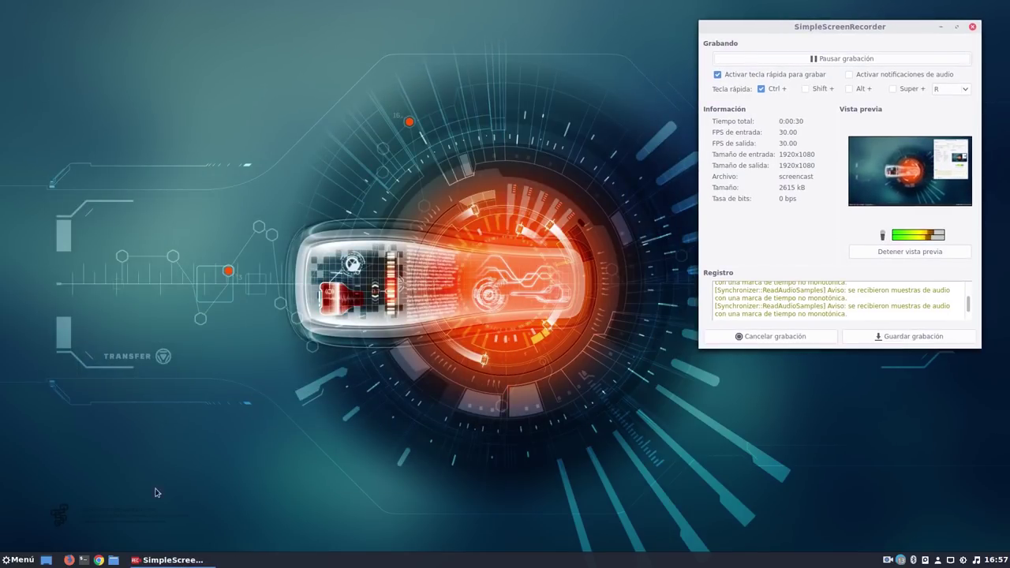
# Open the system settings, reposition the window and go to the Sonido settings in the Hardware section
pyautogui.click(22, 563)
pyautogui.click(31, 267)
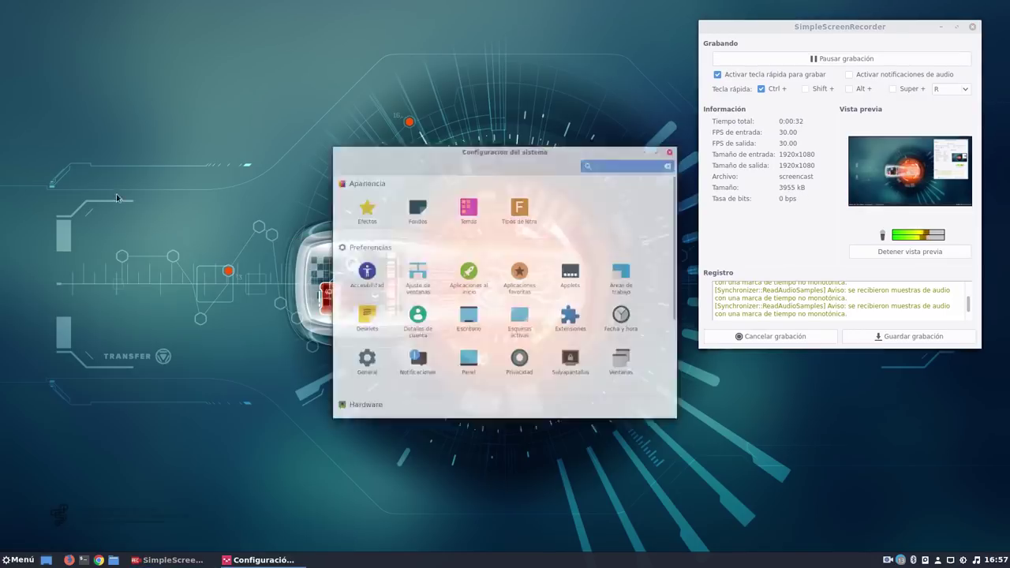
pyautogui.moveTo(507, 135); pyautogui.dragTo(302, 78)
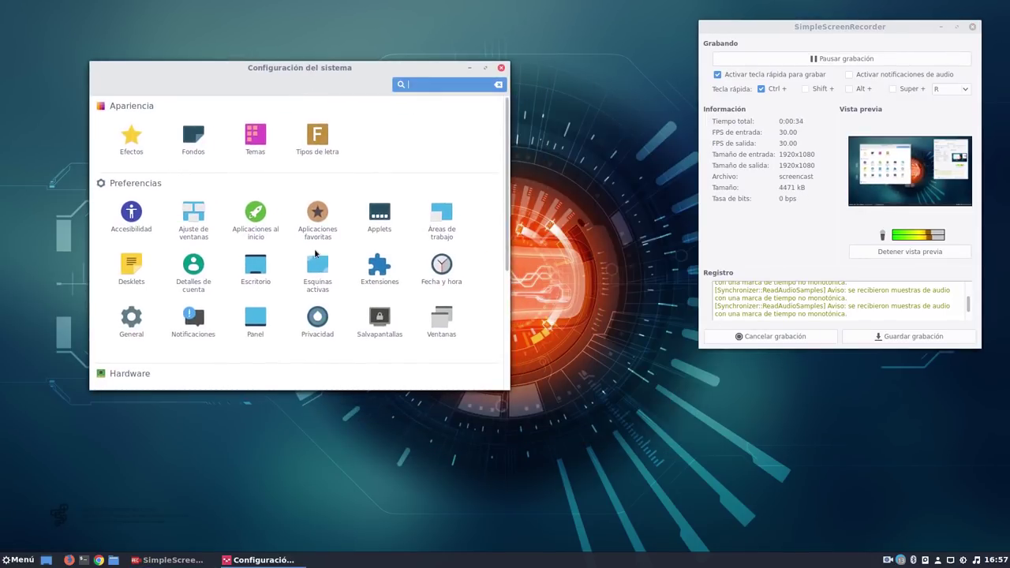
pyautogui.scroll(-2, 315, 253)
pyautogui.scroll(-2, 260, 307)
pyautogui.click(207, 325)
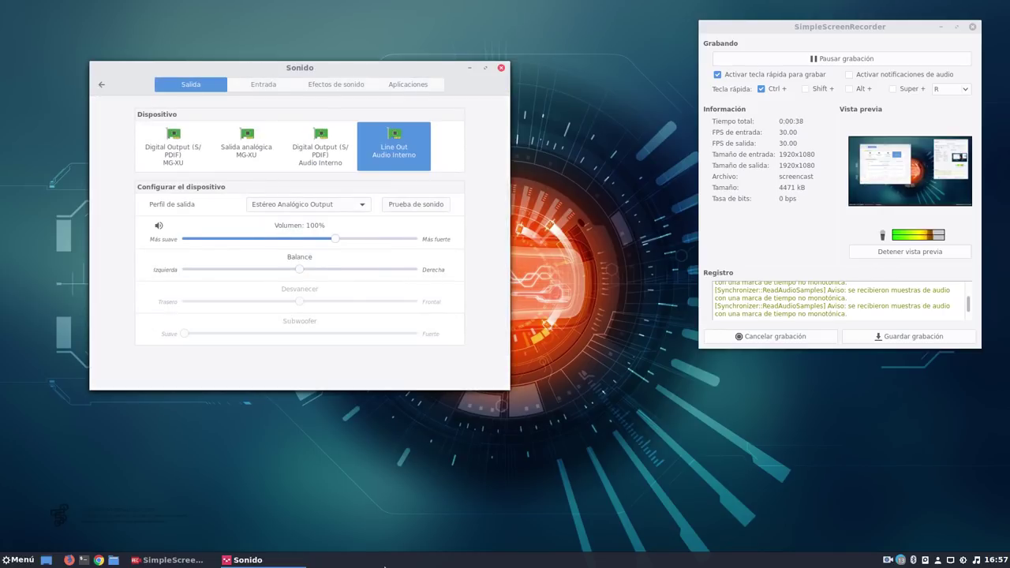
# Look through the sound settings for input, sound effects and applications, and return to the settings overview
pyautogui.click(251, 84)
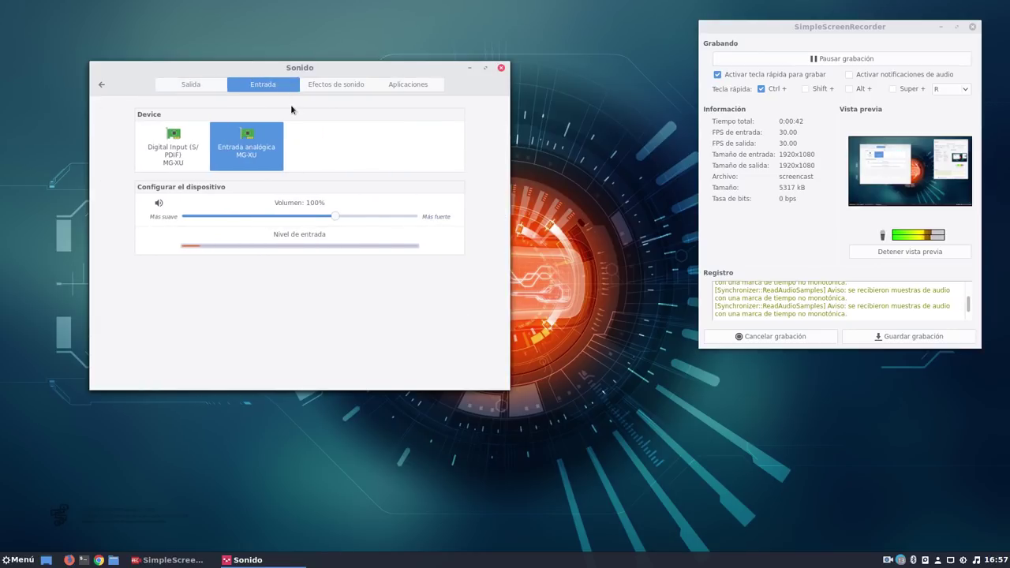
pyautogui.click(319, 88)
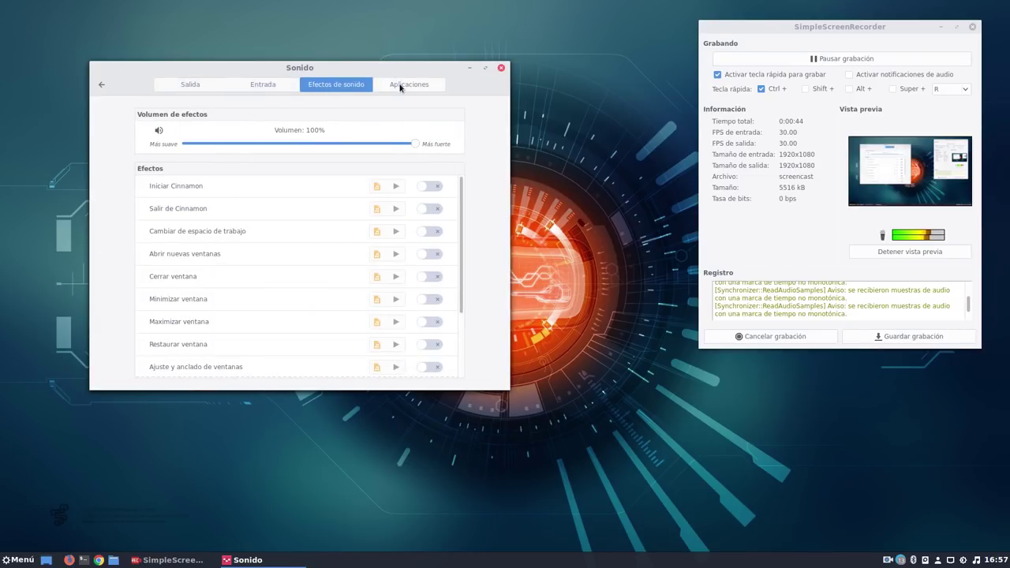
pyautogui.click(398, 86)
pyautogui.click(102, 85)
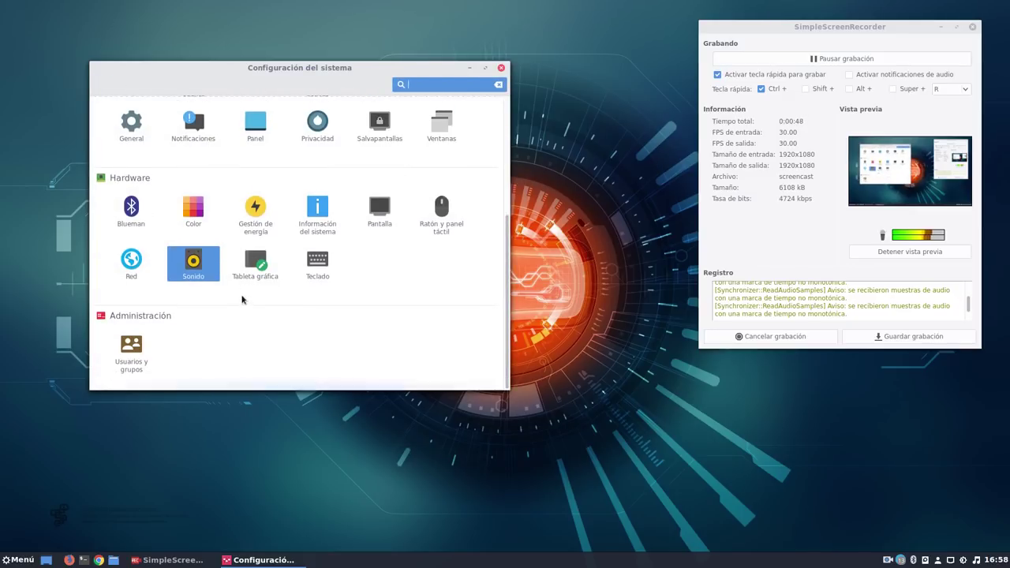
# Open Información del sistema in the Hardware section, move its window into the desktop corner and shrink it to fit the details
pyautogui.scroll(3, 243, 297)
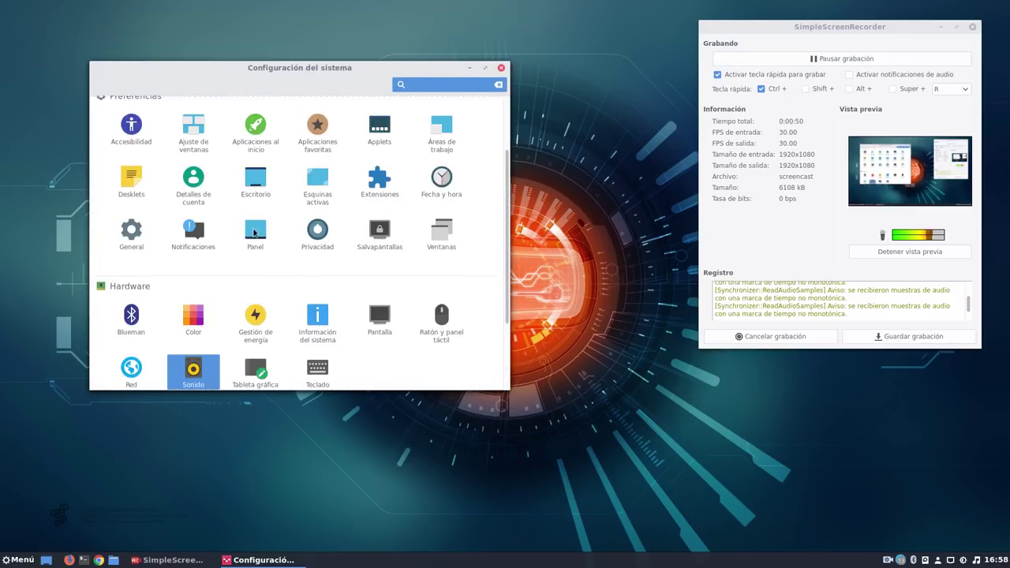
pyautogui.scroll(2, 211, 255)
pyautogui.scroll(1, 211, 255)
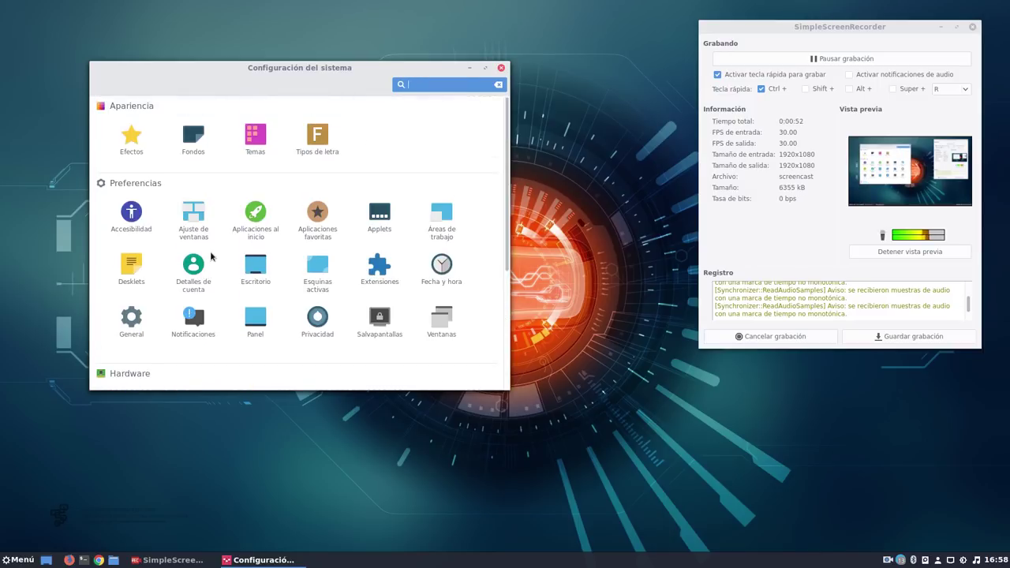
pyautogui.scroll(-2, 211, 255)
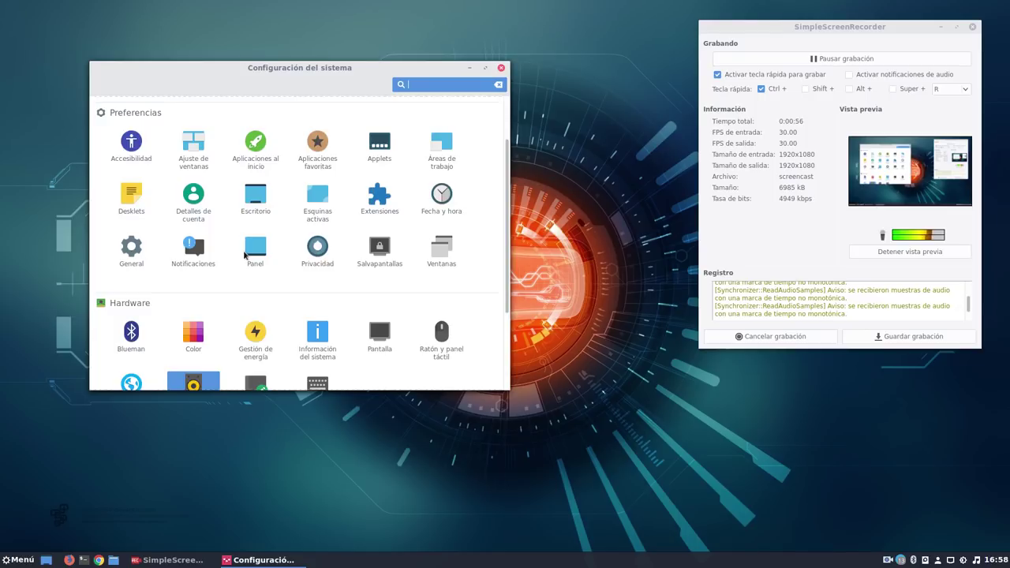
pyautogui.scroll(-3, 246, 253)
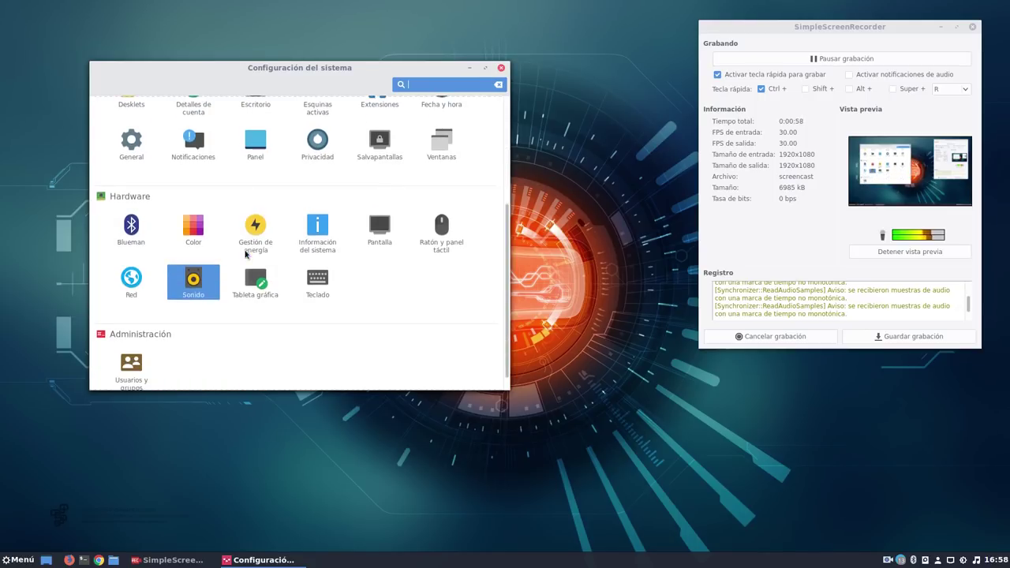
pyautogui.click(309, 233)
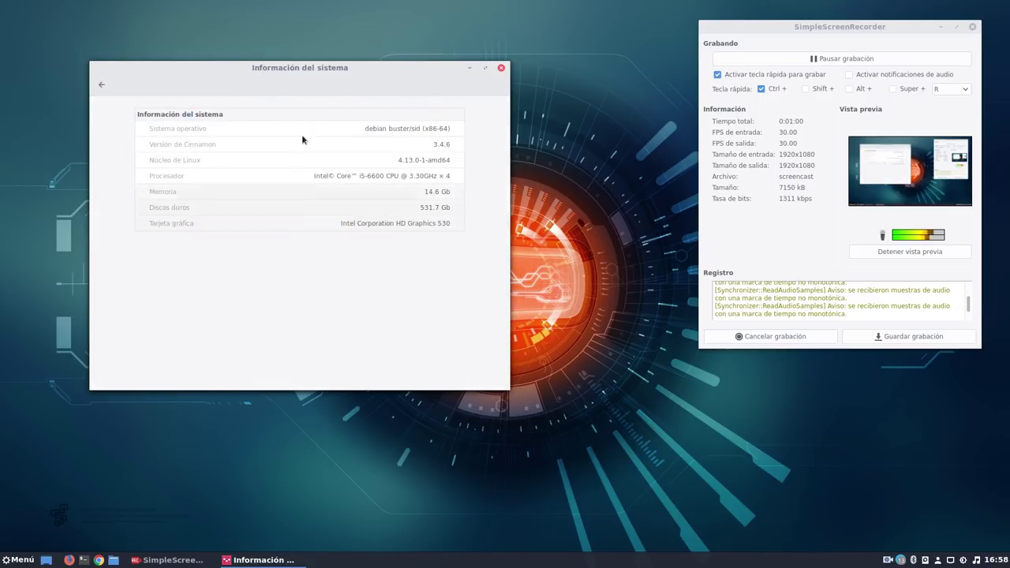
pyautogui.moveTo(282, 68); pyautogui.dragTo(204, 16)
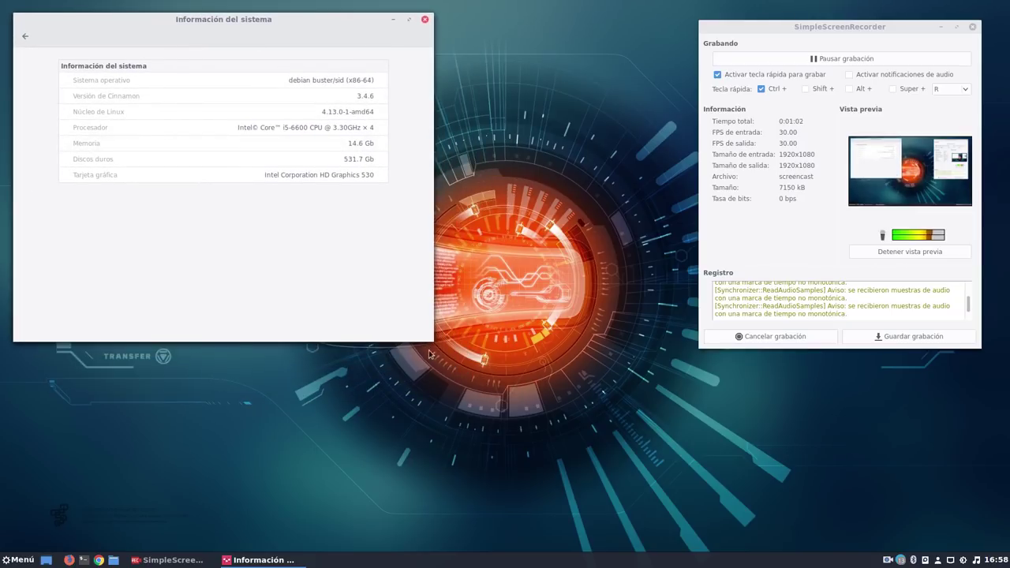
pyautogui.moveTo(435, 333); pyautogui.dragTo(401, 228)
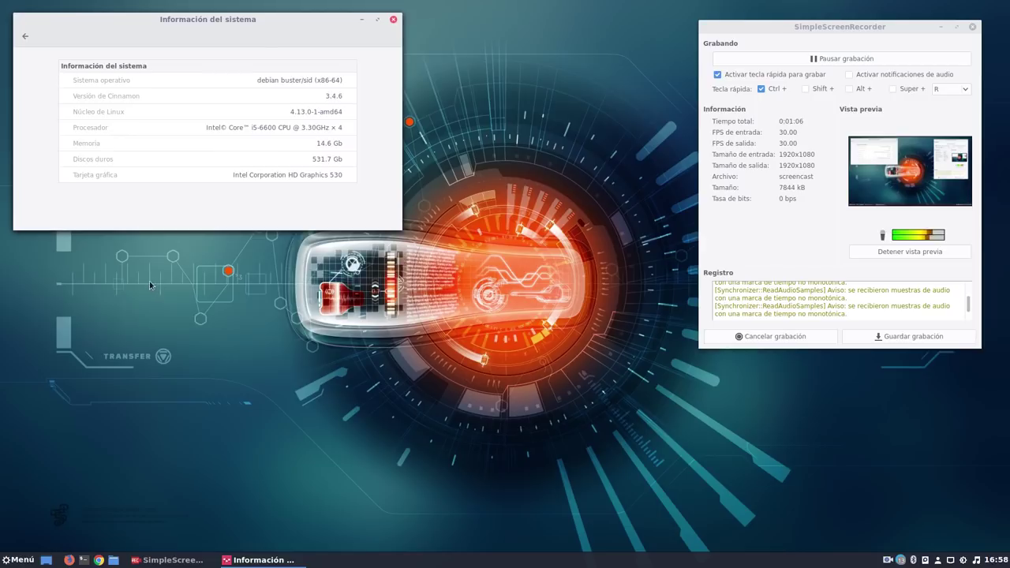
# Open a terminal, move and enlarge its window, and run neofetch
pyautogui.click(20, 560)
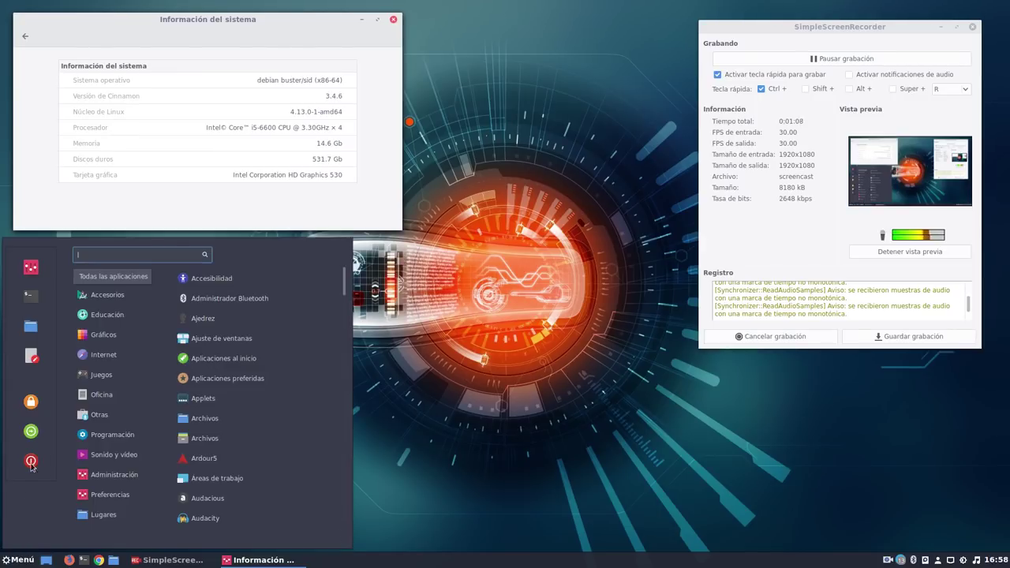
pyautogui.click(30, 296)
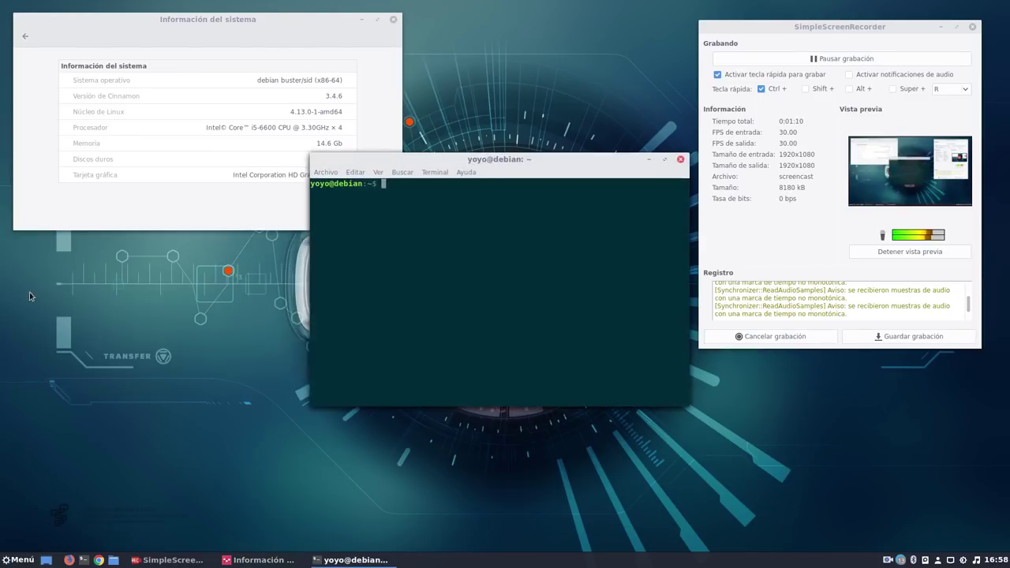
pyautogui.moveTo(541, 166); pyautogui.dragTo(363, 190)
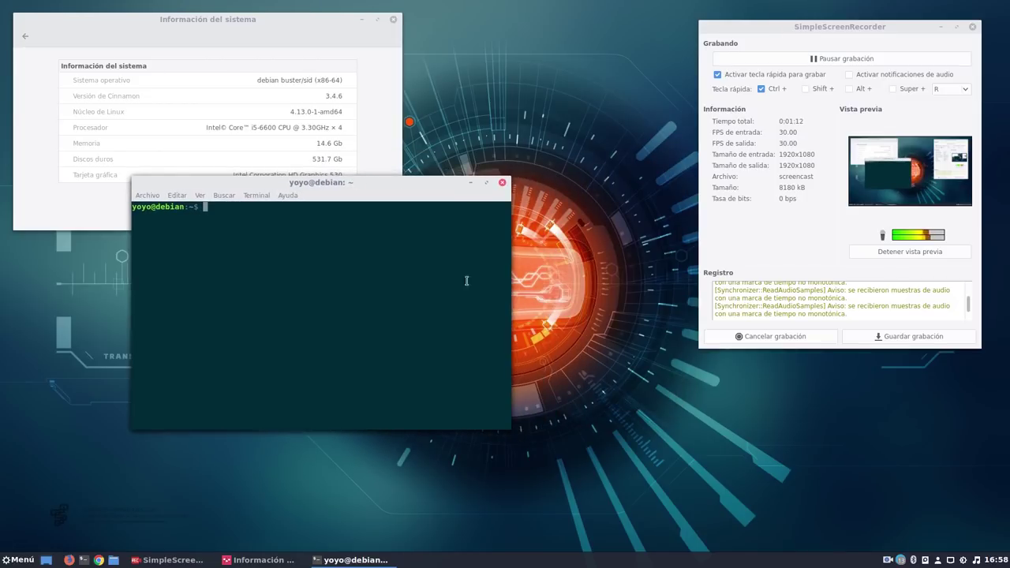
pyautogui.moveTo(511, 431); pyautogui.dragTo(763, 506)
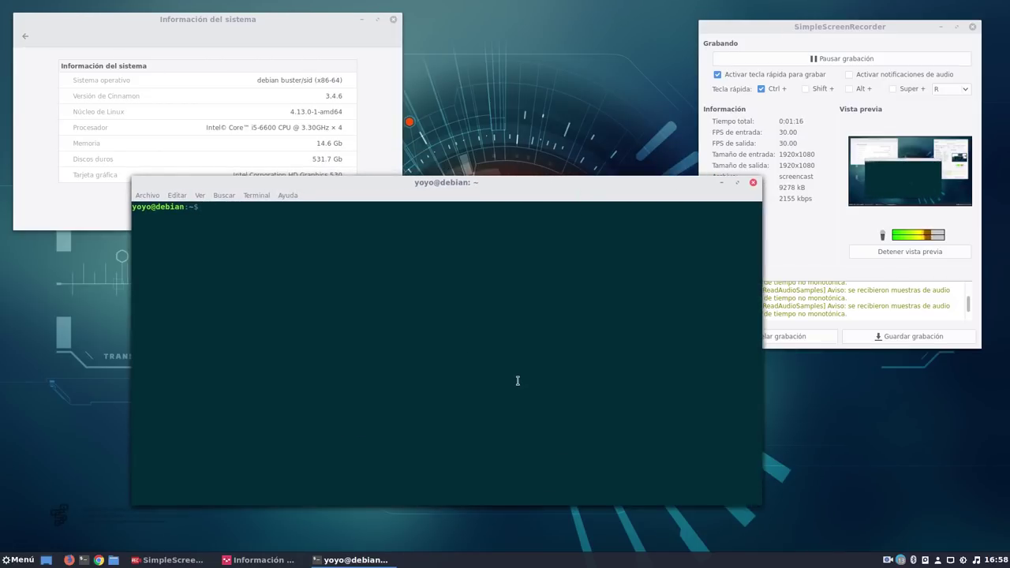
pyautogui.write('neofetch')
pyautogui.press('Return')
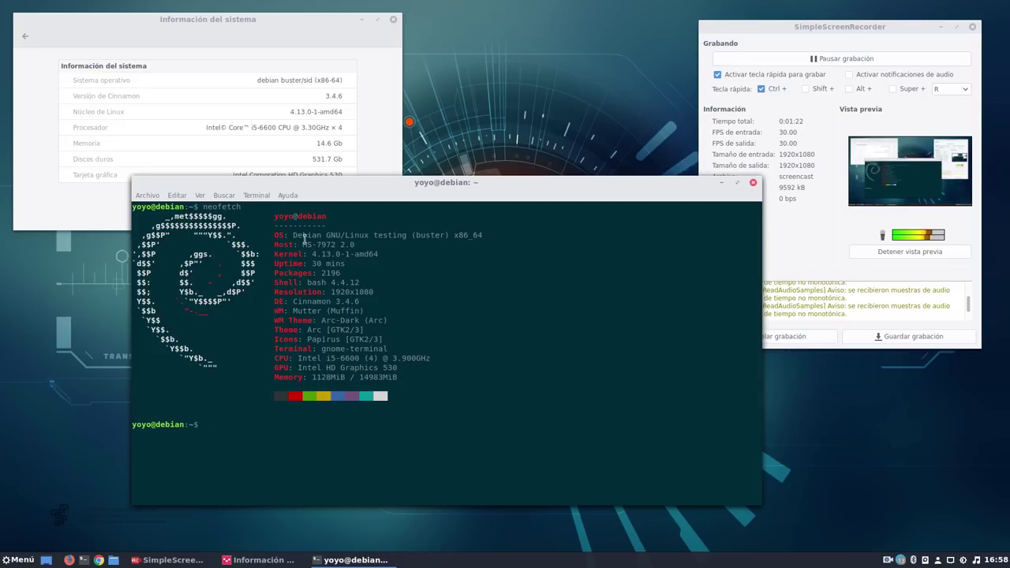
# Highlight the operating system, kernel and desktop environment values in the neofetch output one after another
pyautogui.moveTo(293, 235); pyautogui.dragTo(483, 235)
pyautogui.click(338, 257)
pyautogui.moveTo(312, 254); pyautogui.dragTo(378, 255)
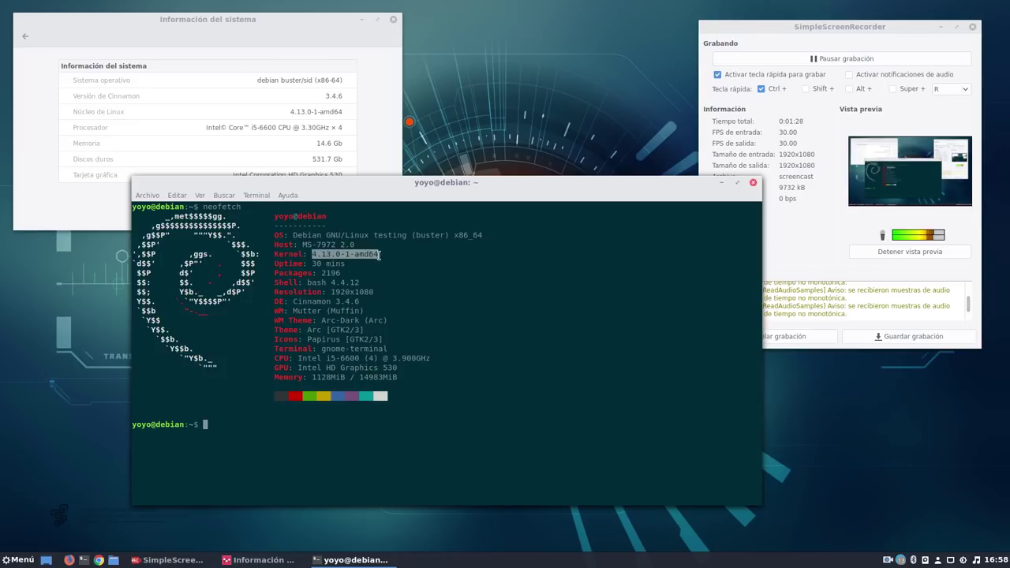
pyautogui.click(378, 272)
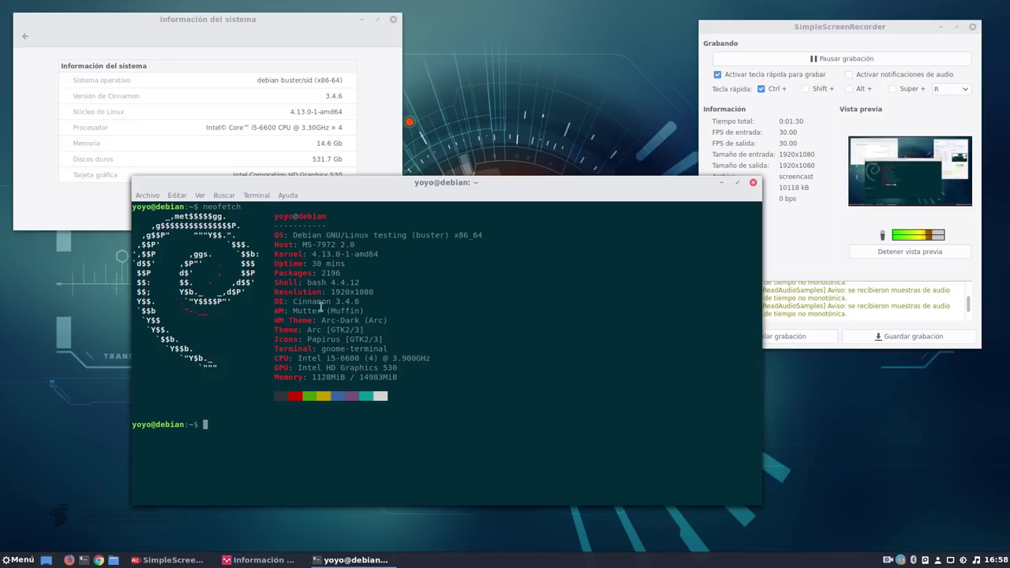
pyautogui.moveTo(294, 302); pyautogui.dragTo(365, 304)
pyautogui.click(422, 372)
# Run inxi -S in the terminal and highlight the system and distribution details in its output
pyautogui.moveTo(409, 185); pyautogui.dragTo(382, 169)
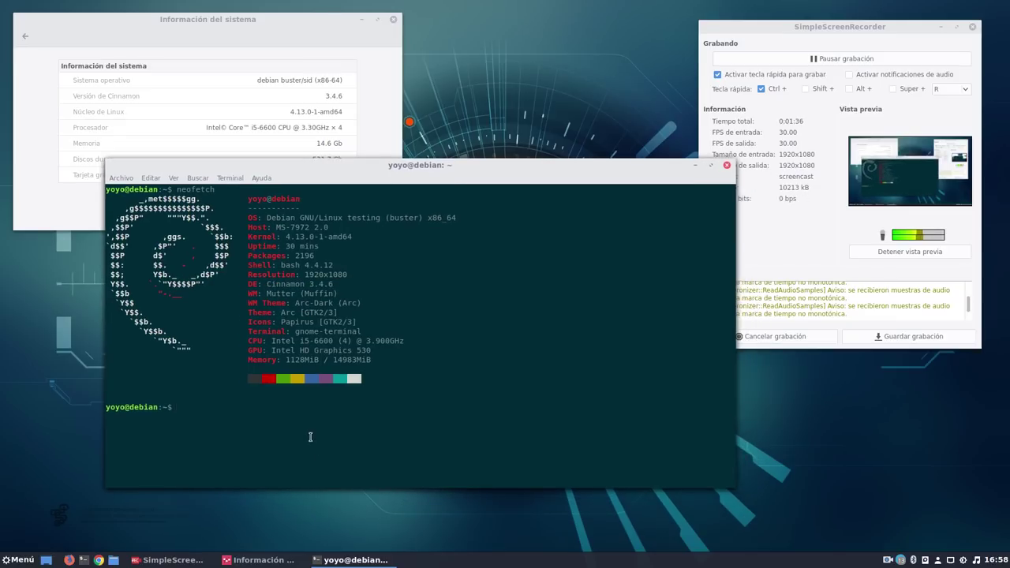
pyautogui.write('inxi -S')
pyautogui.press('Return')
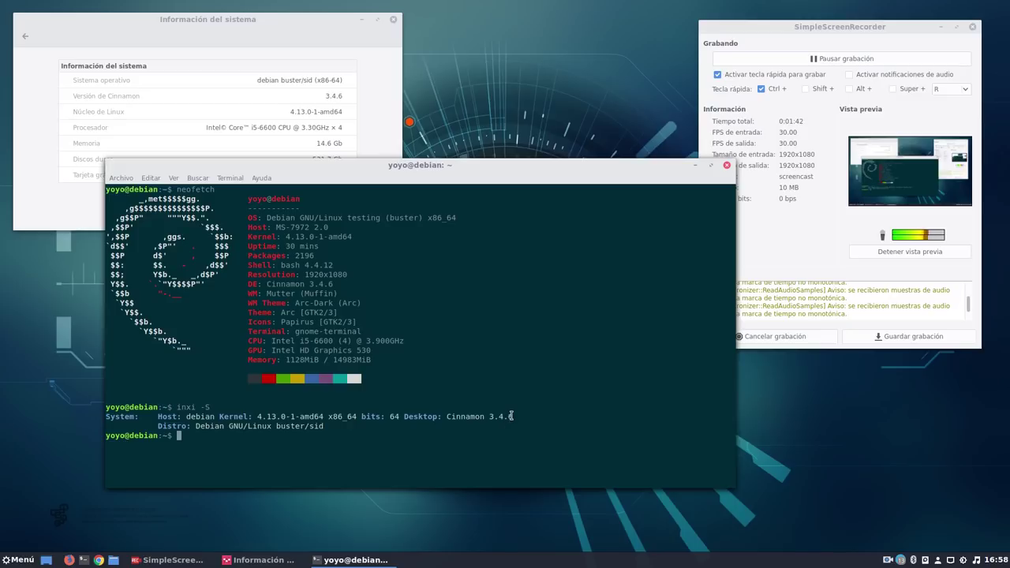
pyautogui.moveTo(513, 417); pyautogui.dragTo(160, 416)
pyautogui.moveTo(347, 432); pyautogui.dragTo(187, 435)
pyautogui.click(189, 435)
# Run apt moo in the terminal and shift the terminal window slightly
pyautogui.write('apt moo')
pyautogui.press('Return')
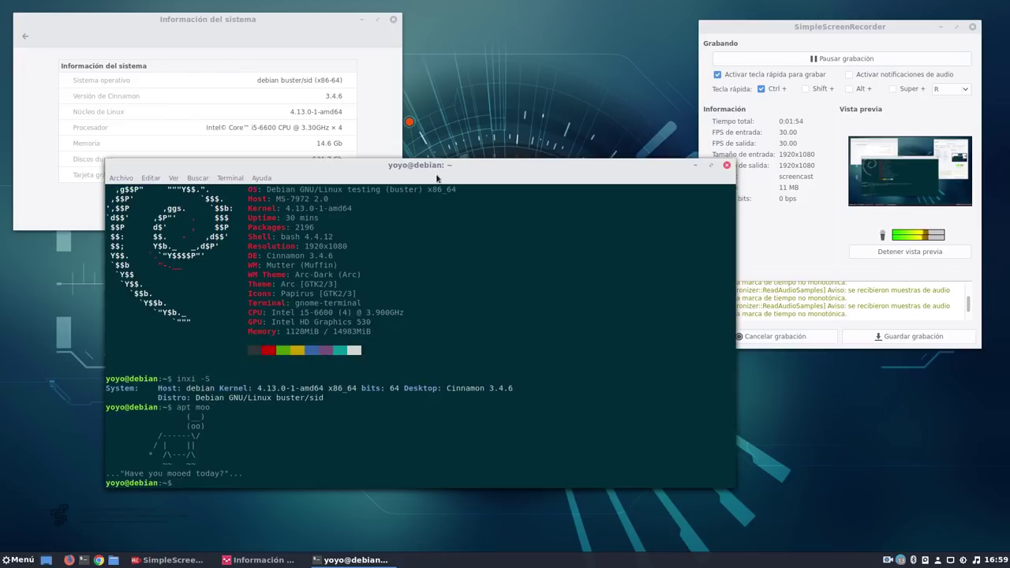
pyautogui.moveTo(441, 166); pyautogui.dragTo(461, 166)
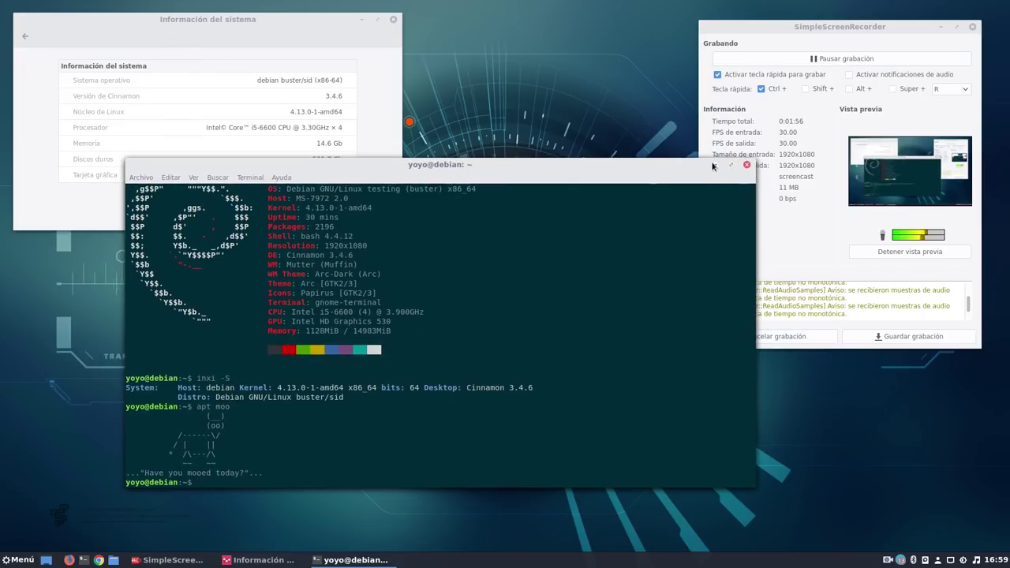
# Clear the desktop by minimizing the terminal, closing the system information window and minimizing the screen recorder
pyautogui.click(746, 164)
pyautogui.moveTo(338, 25); pyautogui.dragTo(421, 89)
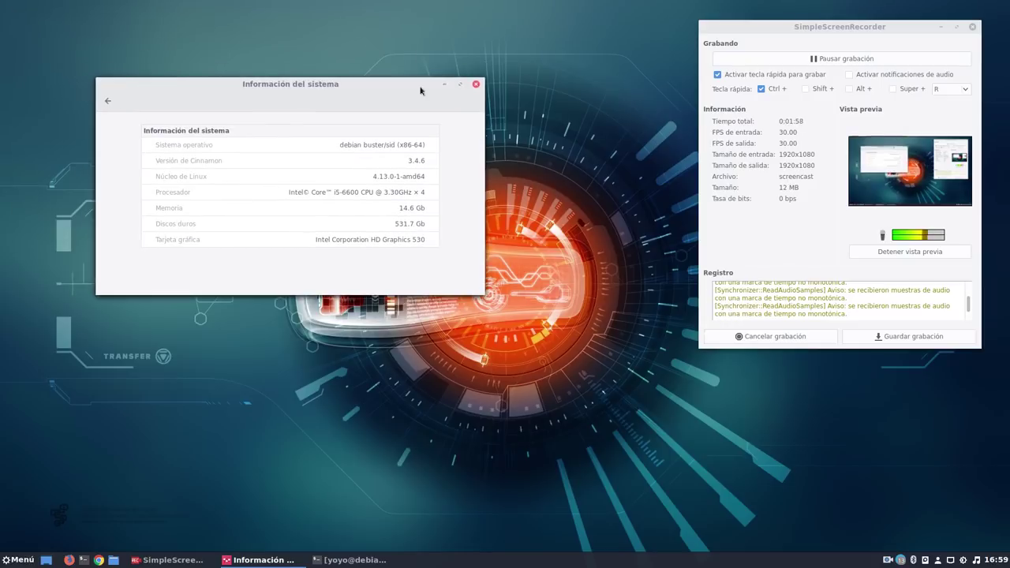
pyautogui.click(476, 84)
pyautogui.click(940, 27)
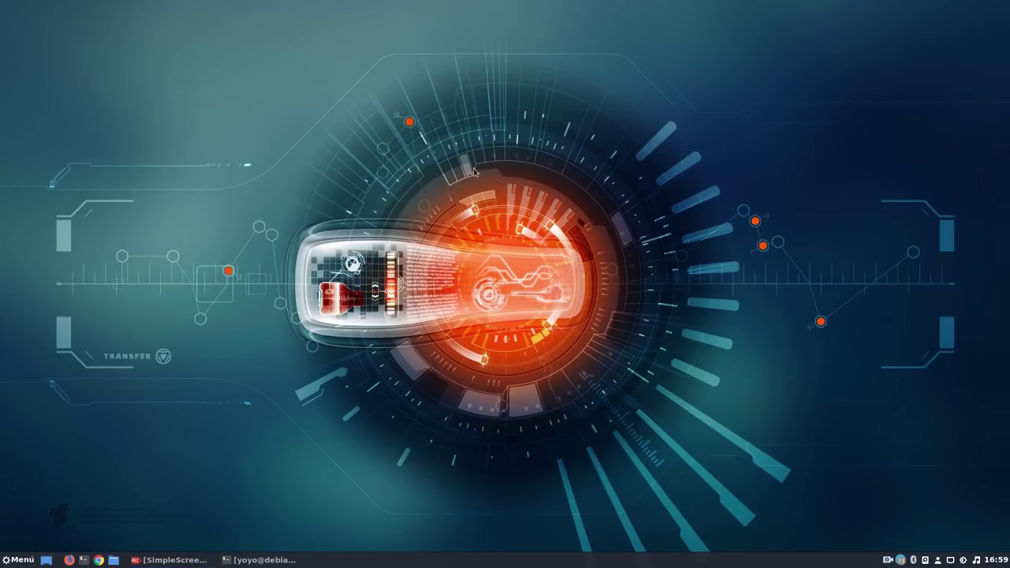
# Restore the screen recorder window, open the file manager and browse from the root file system to /etc/apt
pyautogui.click(172, 560)
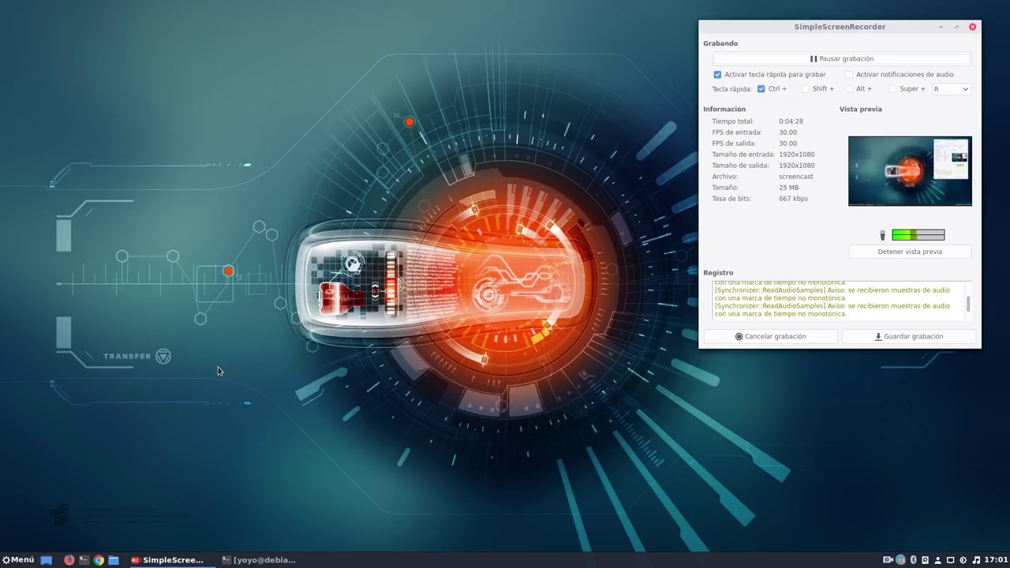
pyautogui.click(113, 561)
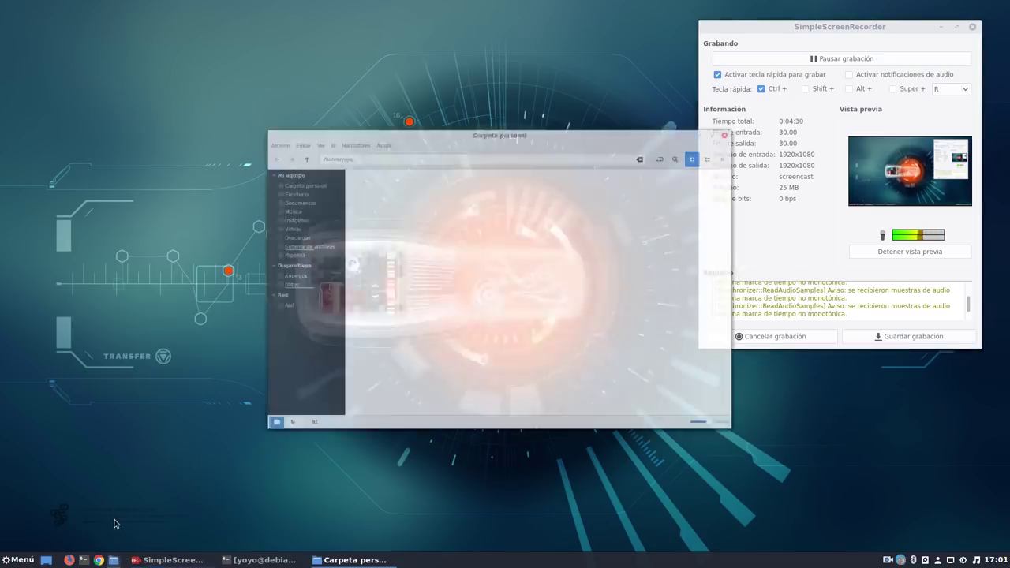
pyautogui.moveTo(636, 95); pyautogui.dragTo(504, 75)
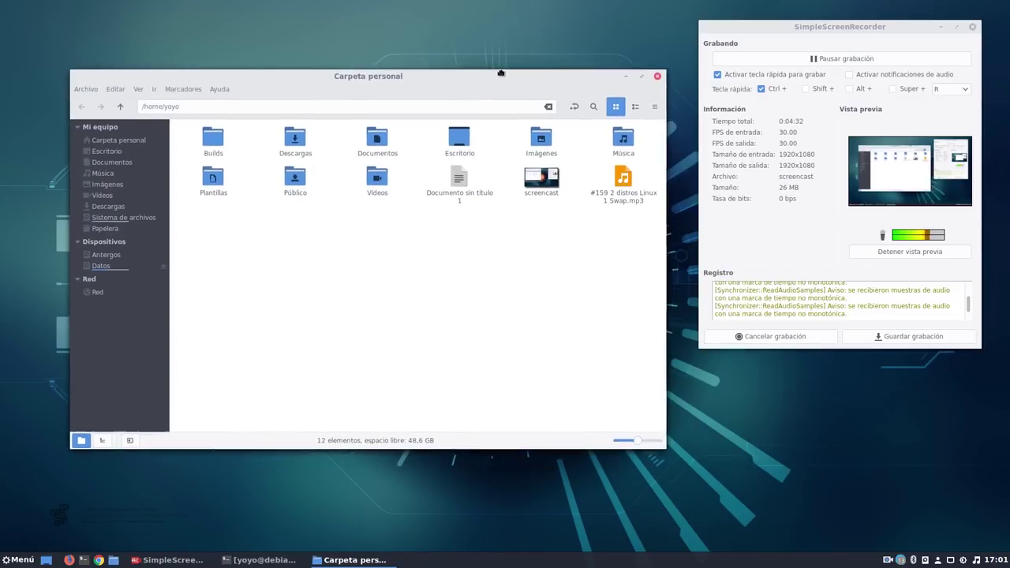
pyautogui.click(112, 220)
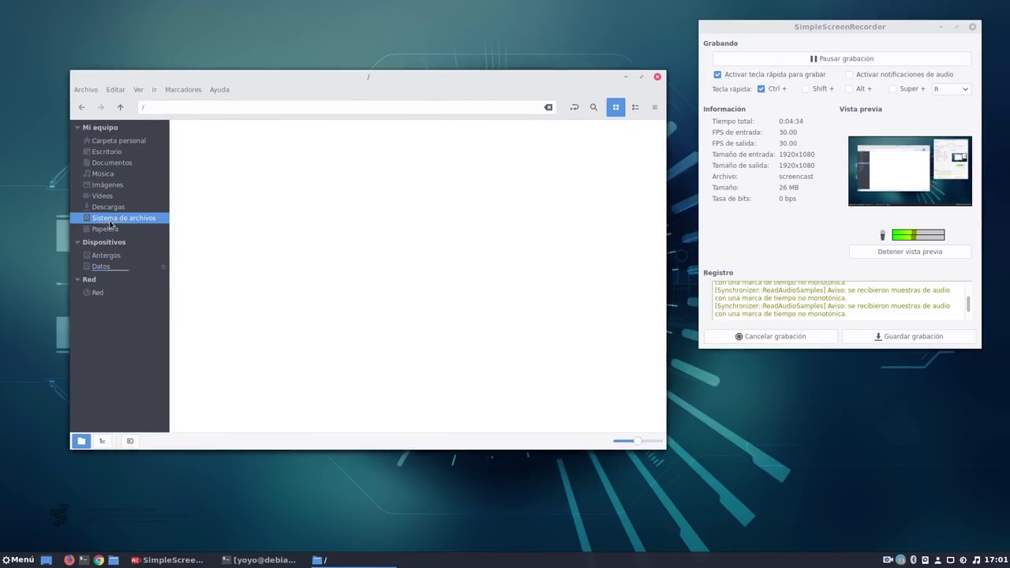
pyautogui.doubleClick(482, 145)
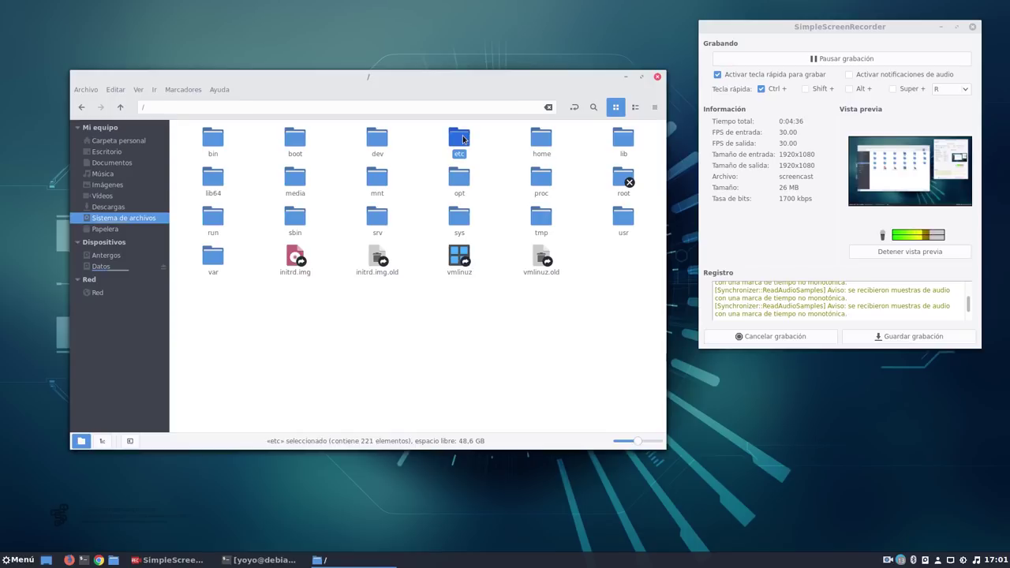
pyautogui.doubleClick(537, 139)
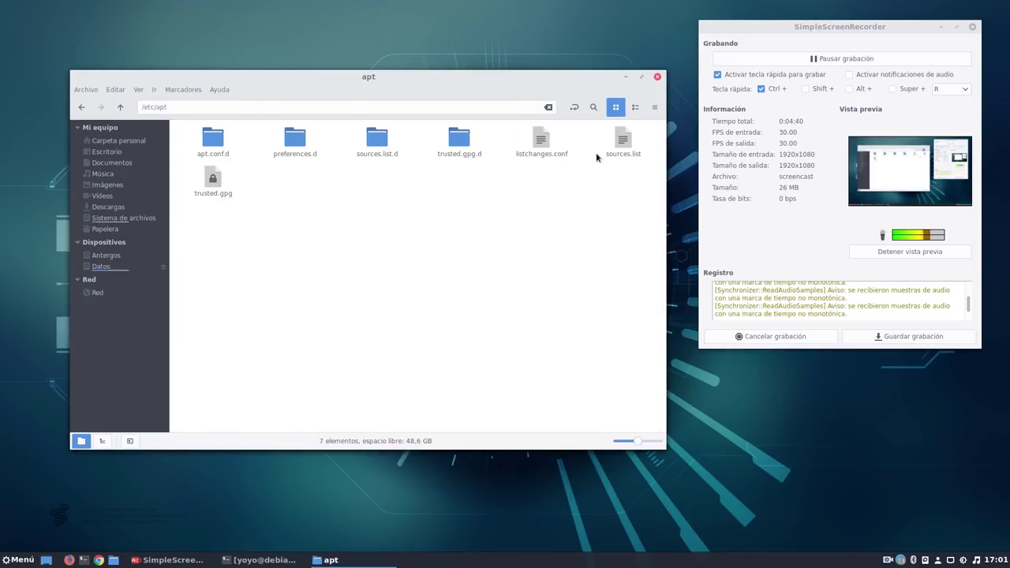
# Open sources.list from /etc/apt and highlight the Debian testing repositories block and the commented-out buster security entries
pyautogui.rightClick(624, 150)
pyautogui.click(639, 150)
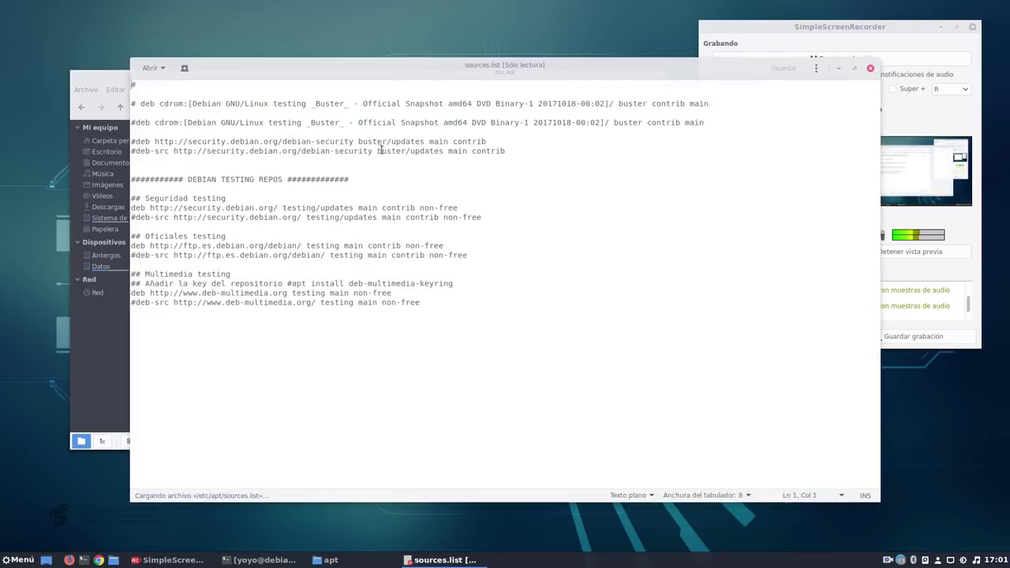
pyautogui.moveTo(425, 315); pyautogui.dragTo(131, 180)
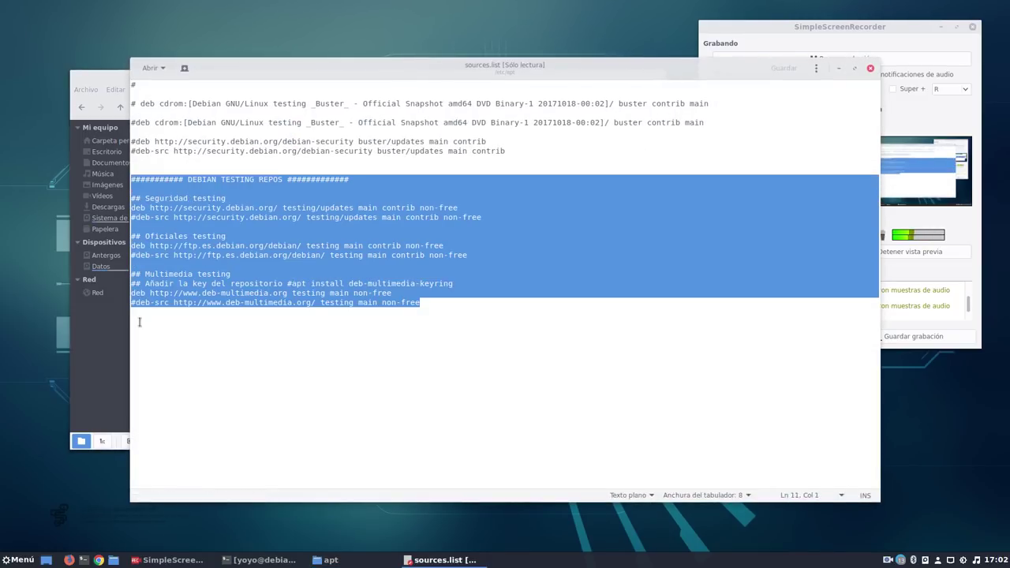
pyautogui.click(160, 161)
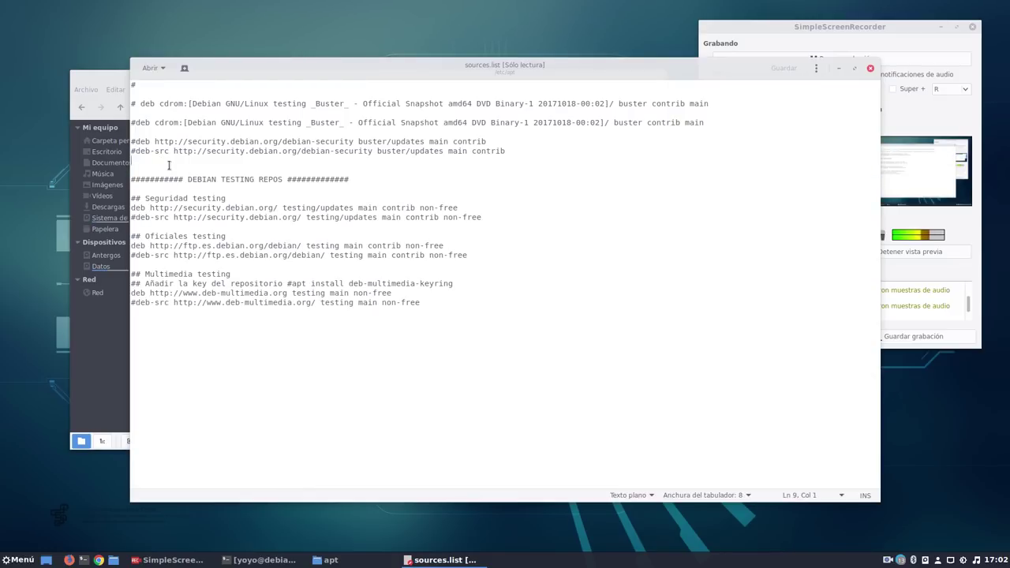
pyautogui.moveTo(506, 151); pyautogui.dragTo(117, 144)
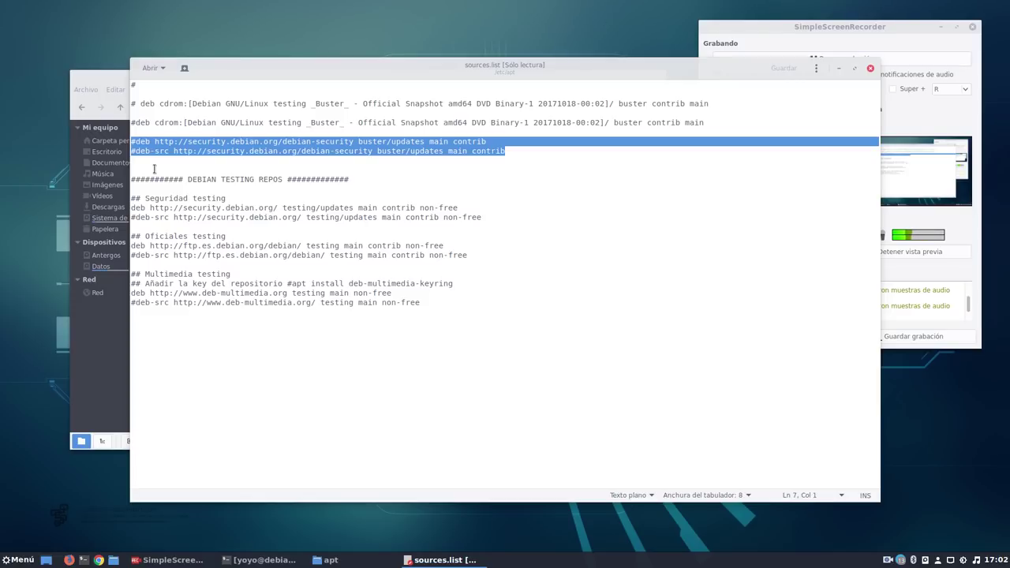
# Highlight the Debian testing repositories block again, along with the components of its active official and multimedia entries
pyautogui.moveTo(422, 303); pyautogui.dragTo(133, 176)
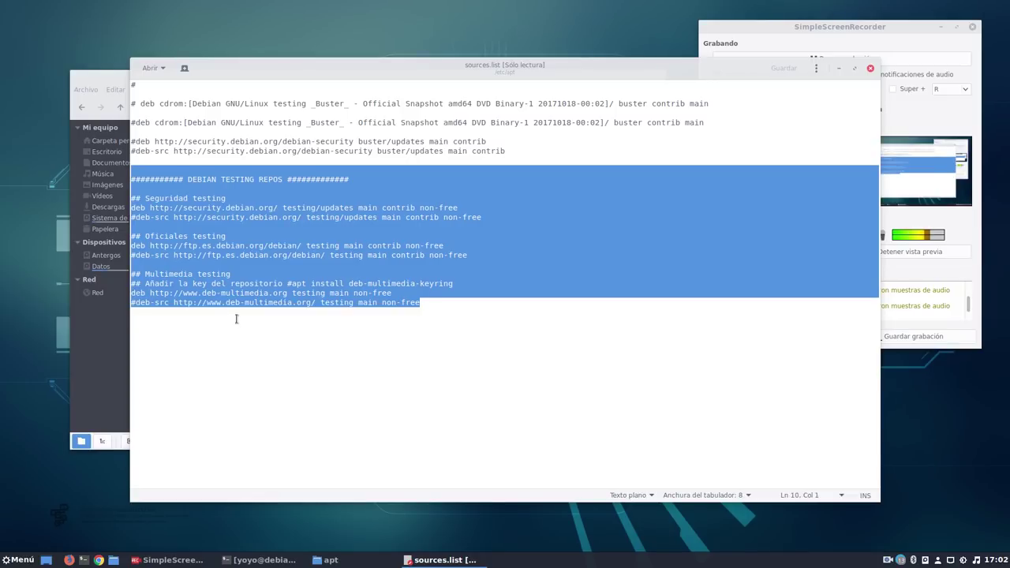
pyautogui.press('Right')
pyautogui.moveTo(315, 246); pyautogui.dragTo(444, 246)
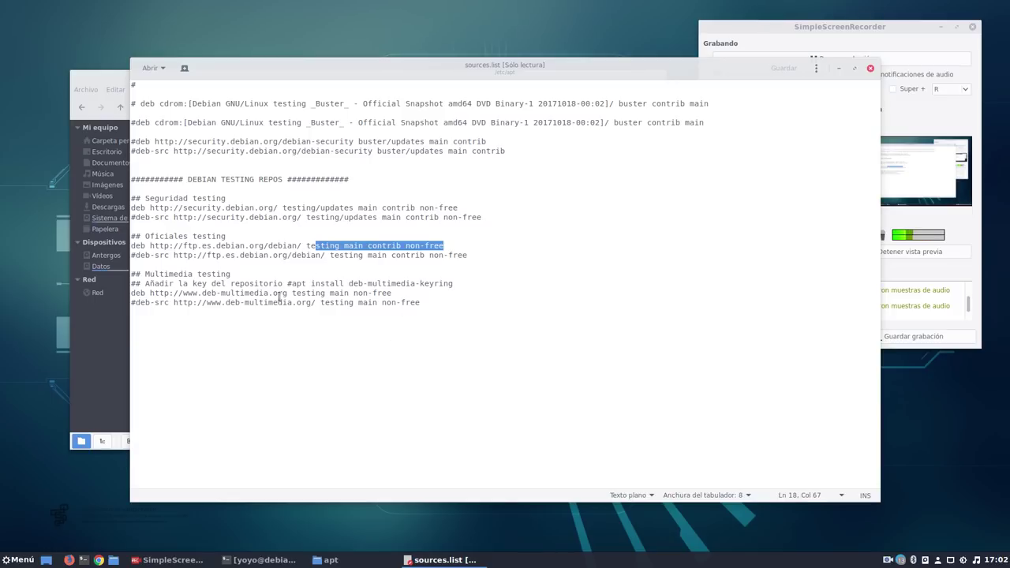
pyautogui.click(376, 334)
pyautogui.moveTo(393, 293); pyautogui.dragTo(289, 294)
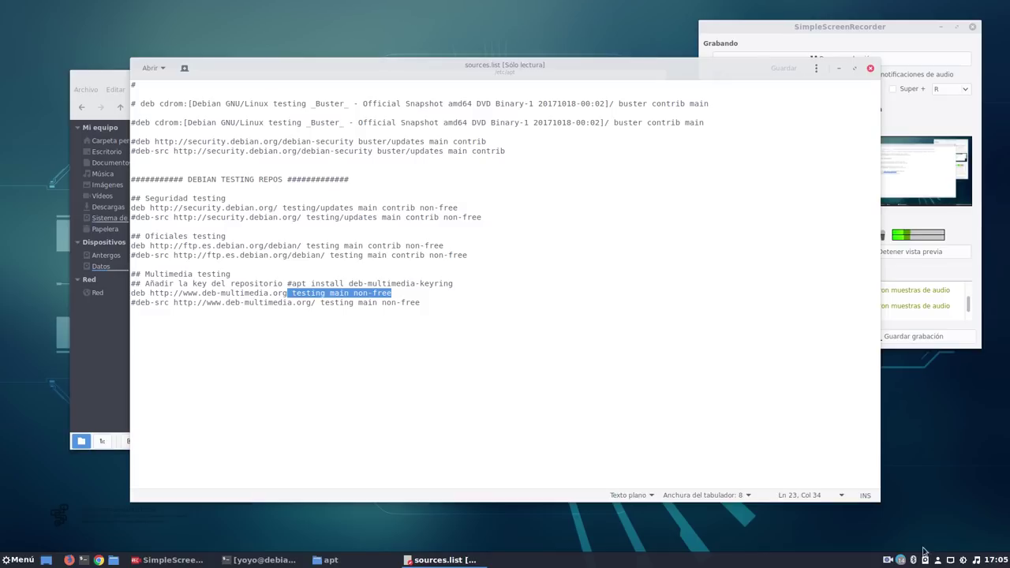
# Bring up the Audacious music player from the desktop sound controls, view its playlist and close its window
pyautogui.click(21, 560)
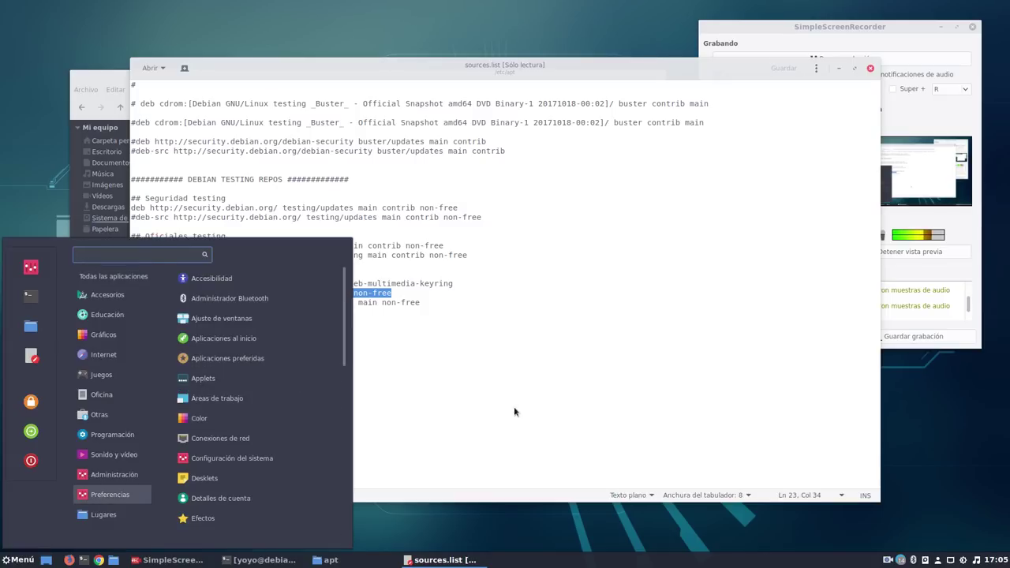
pyautogui.click(514, 406)
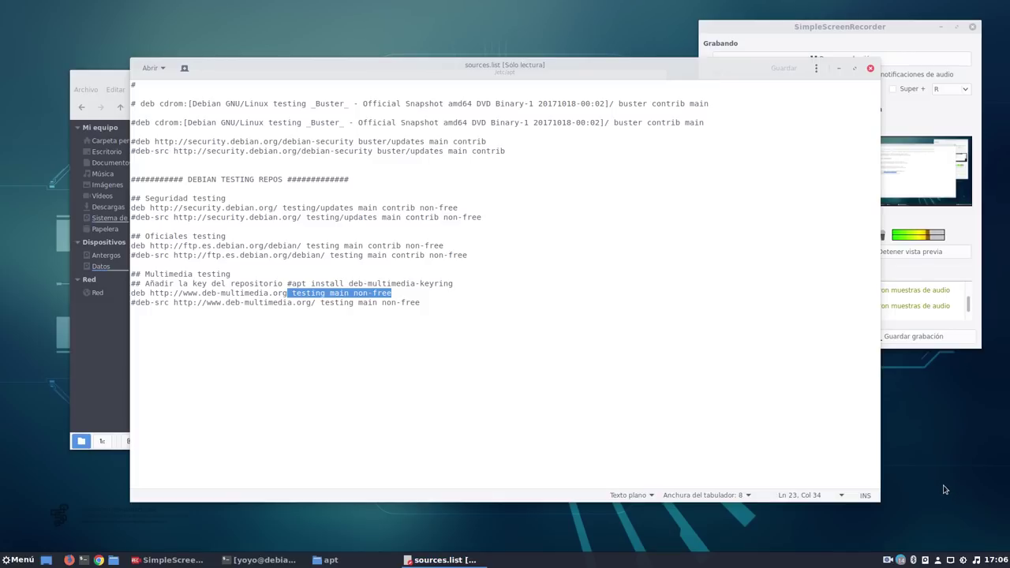
pyautogui.click(963, 561)
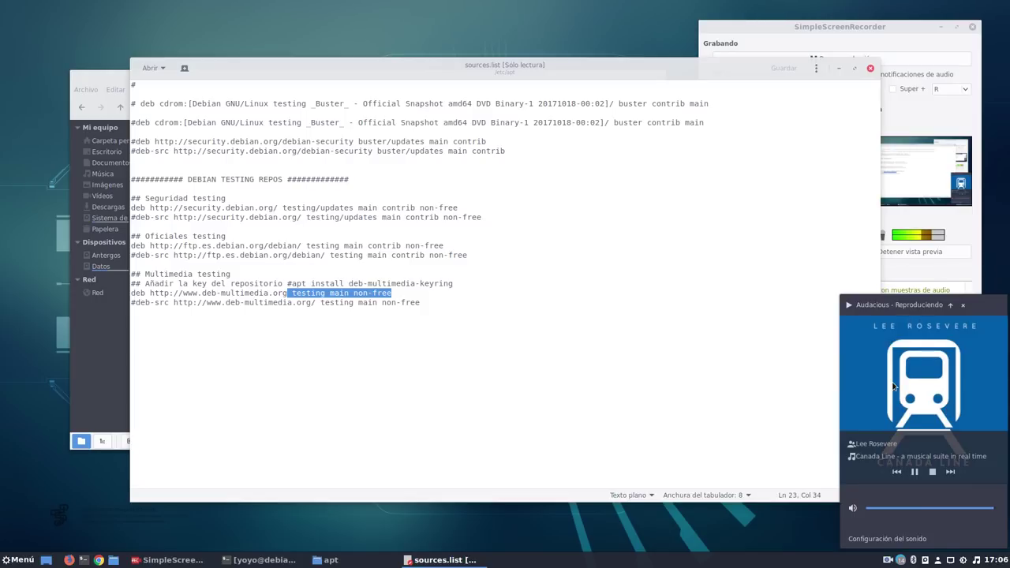
pyautogui.click(950, 305)
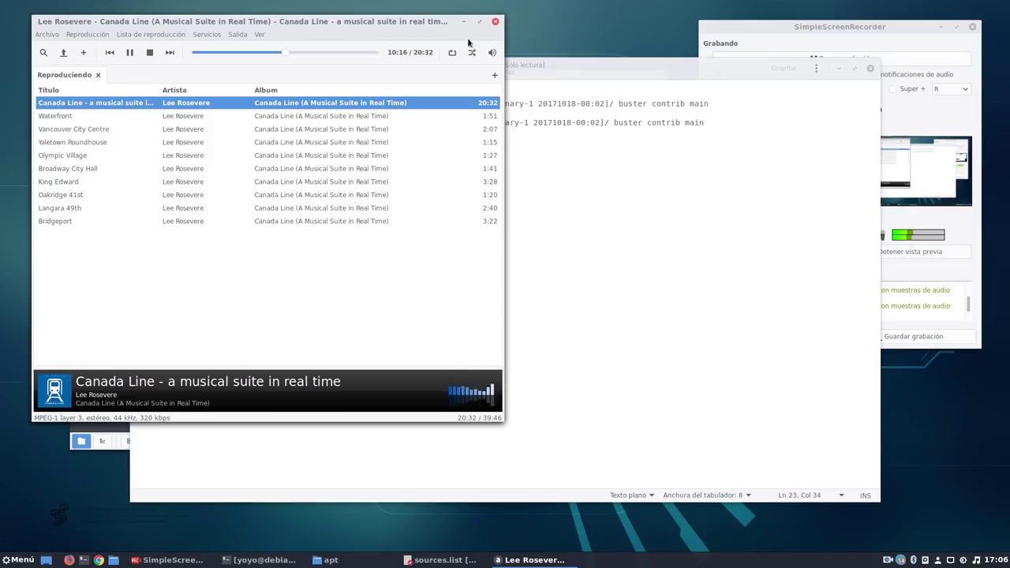
pyautogui.click(495, 21)
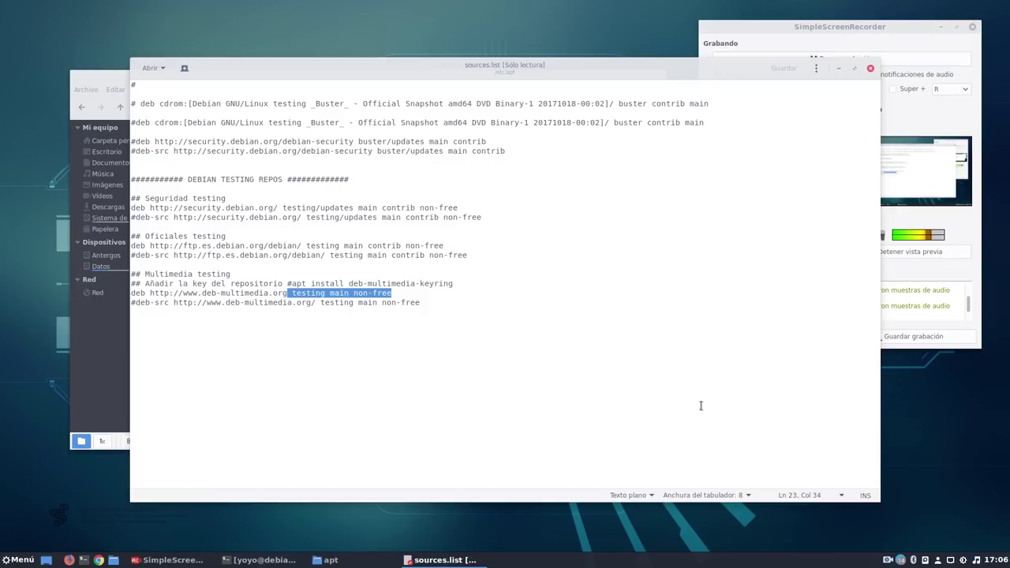
# Clear the text selection, close sources.list and the file manager, and shift the screen recorder window slightly
pyautogui.click(513, 351)
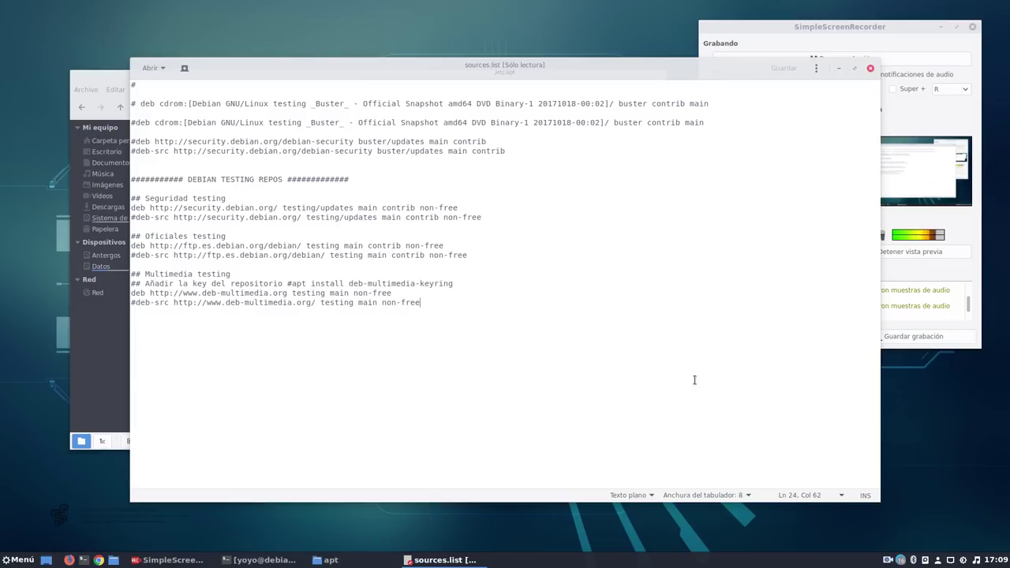
pyautogui.click(879, 68)
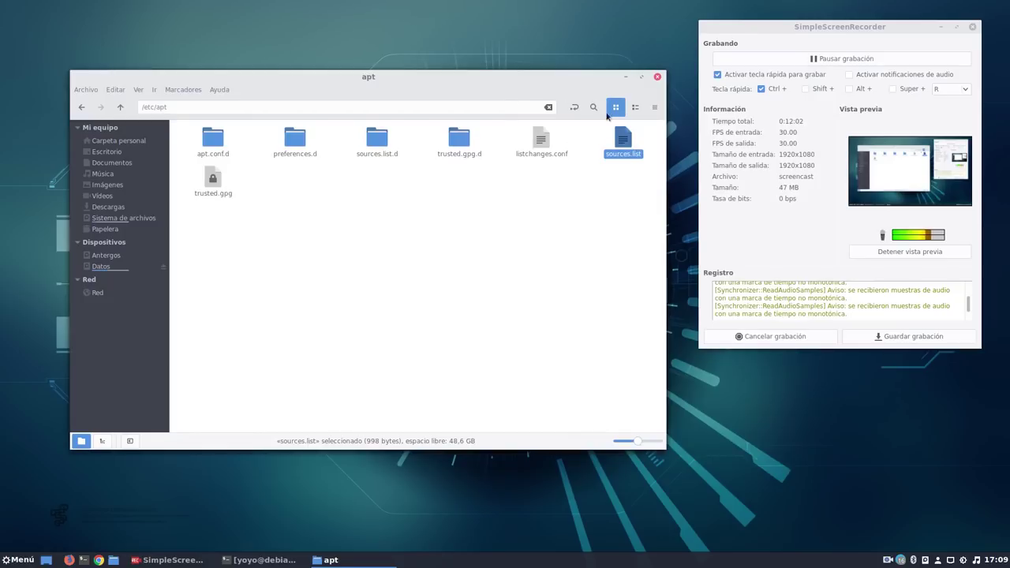
pyautogui.click(658, 77)
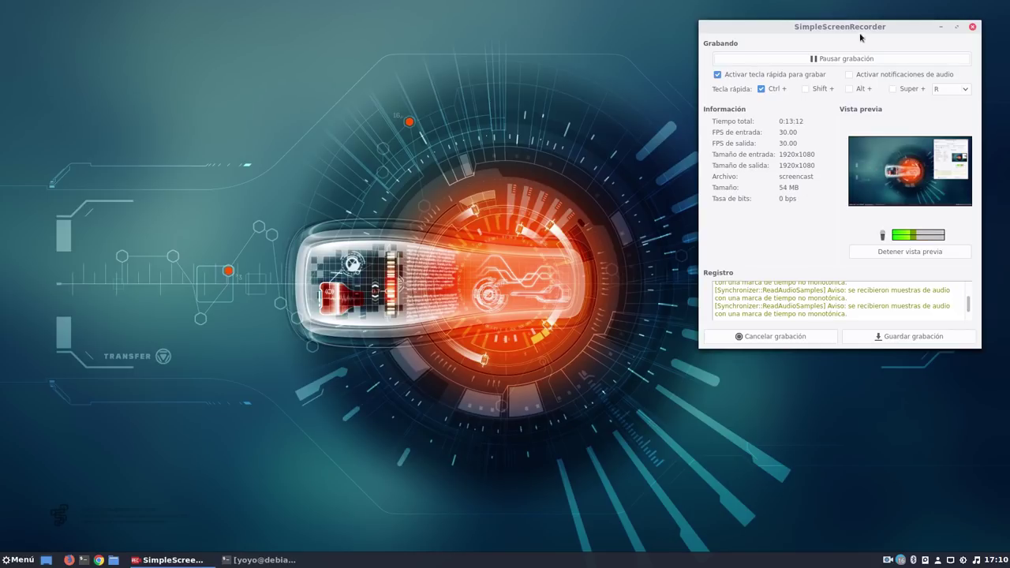
pyautogui.moveTo(876, 29); pyautogui.dragTo(860, 50)
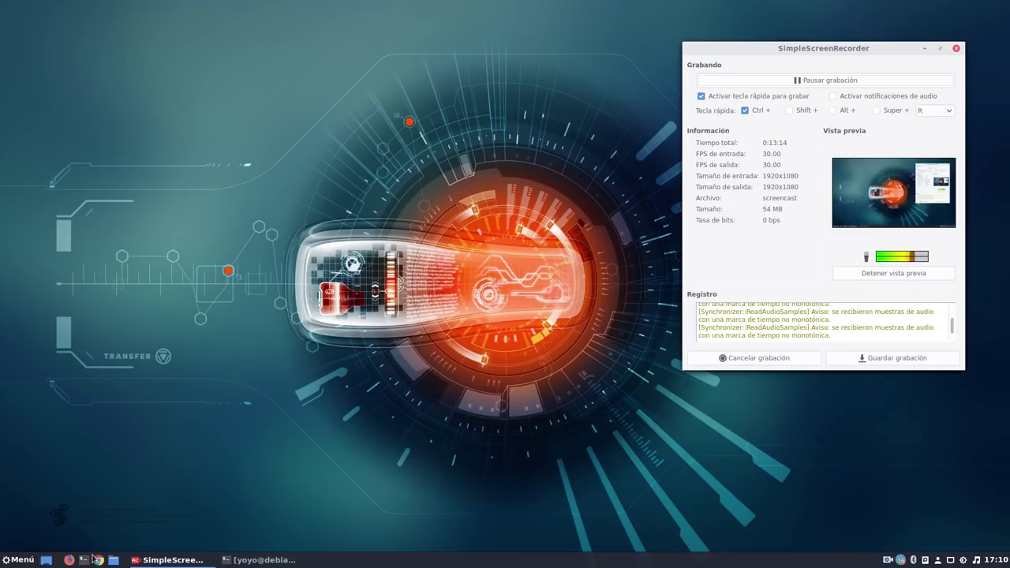
# View the installed applications in the Accesorios category and reposition the screen recorder window on the desktop
pyautogui.click(17, 560)
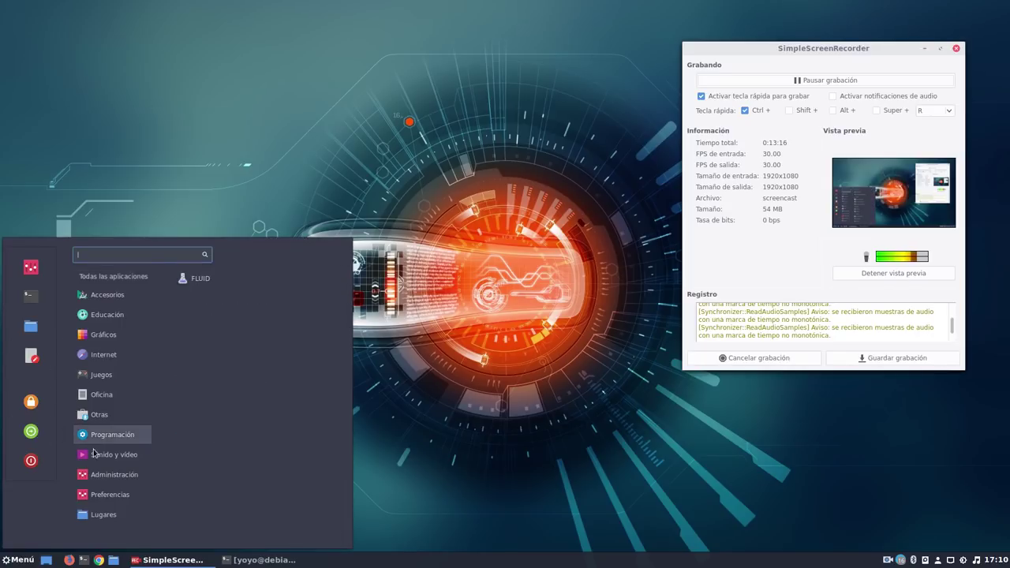
pyautogui.moveTo(117, 299)
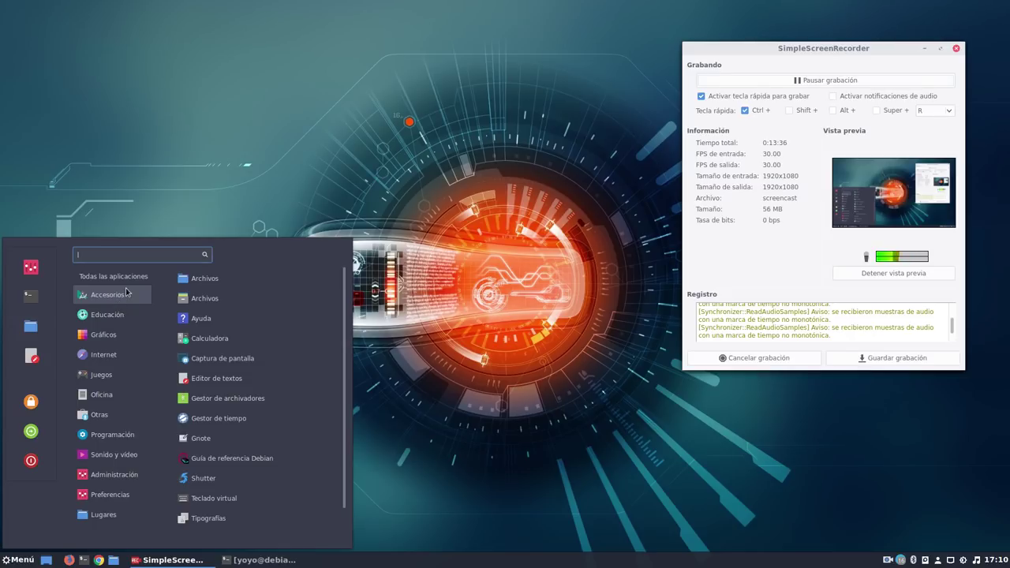
pyautogui.click(483, 367)
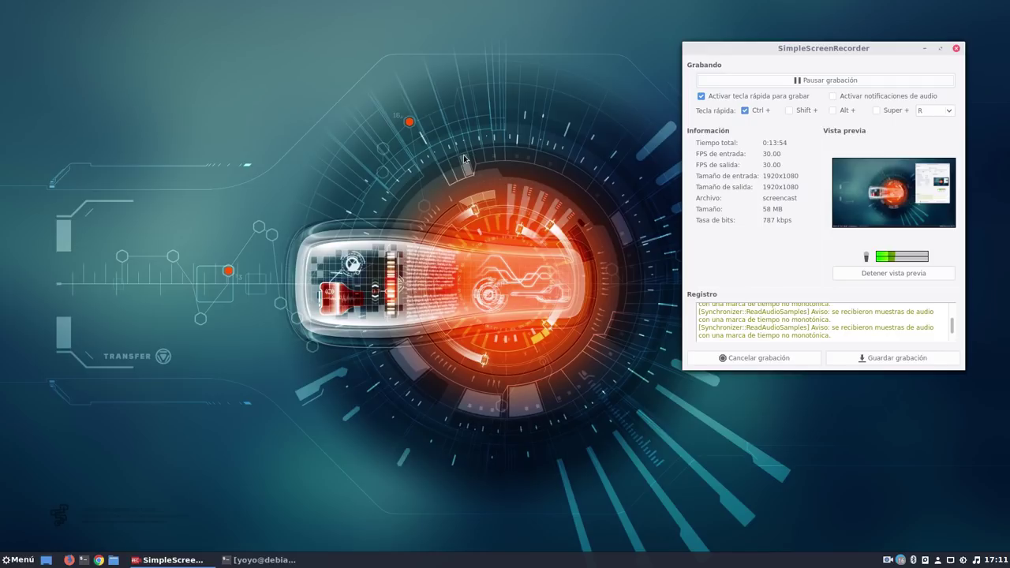
pyautogui.moveTo(840, 50); pyautogui.dragTo(851, 41)
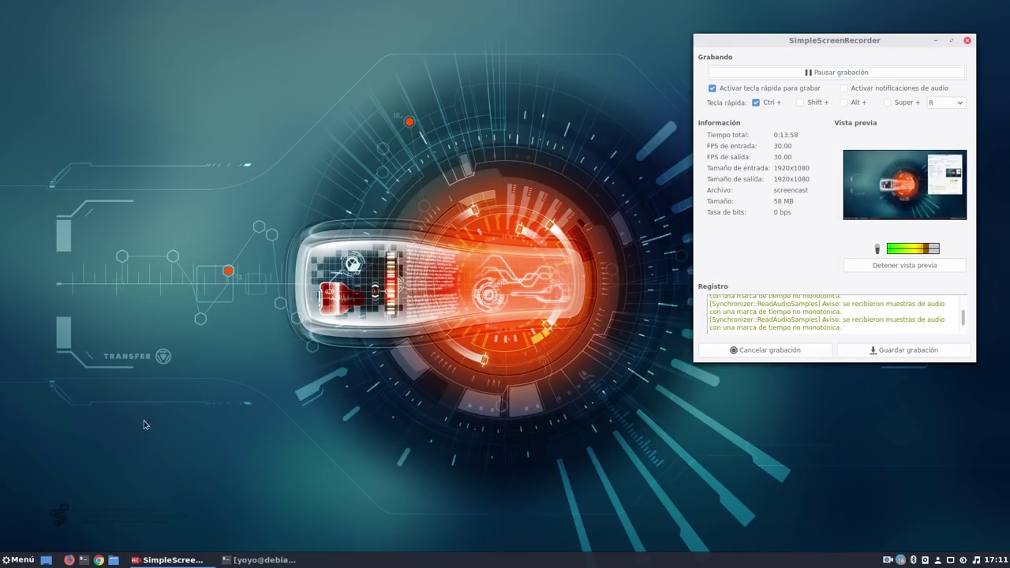
# Look through the installed applications in the Sonido y vídeo, Internet and Juegos categories
pyautogui.click(18, 560)
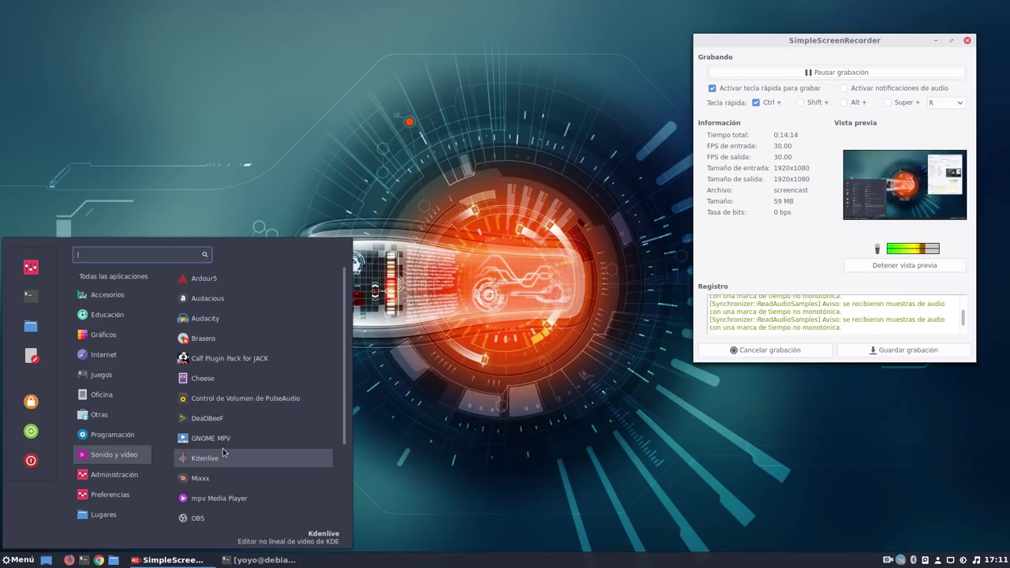
pyautogui.scroll(-1, 224, 477)
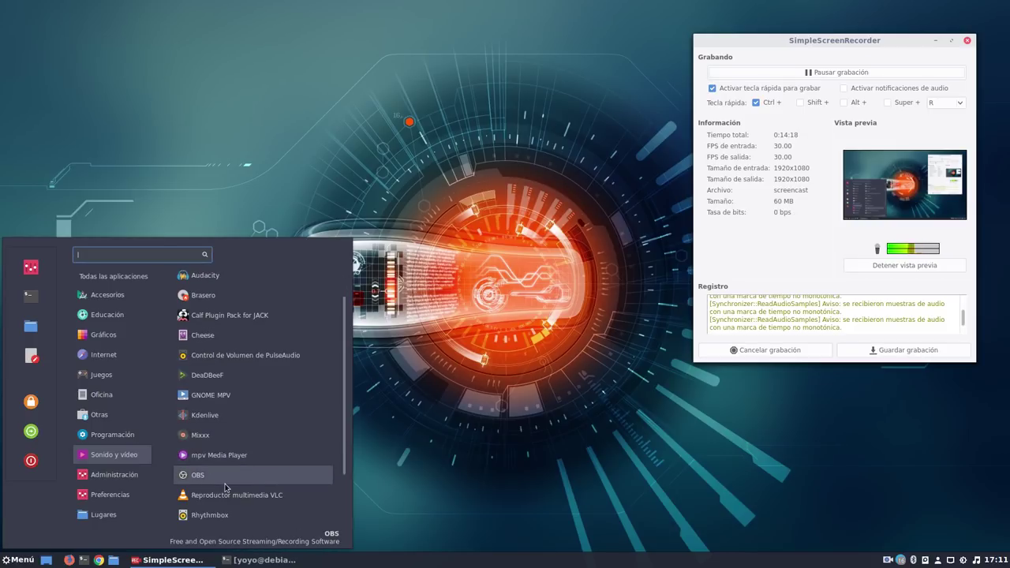
pyautogui.scroll(-2, 226, 483)
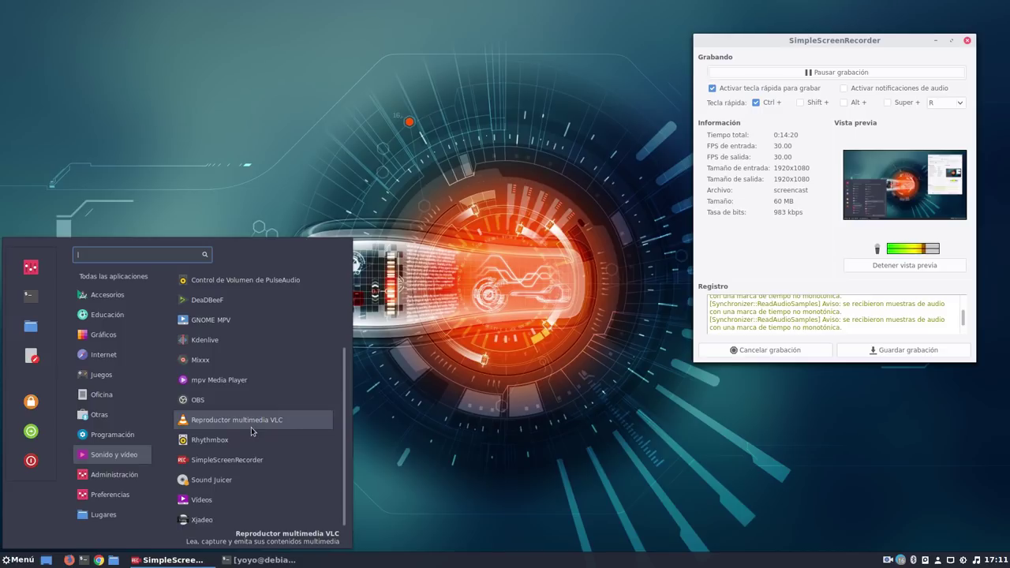
pyautogui.moveTo(126, 360)
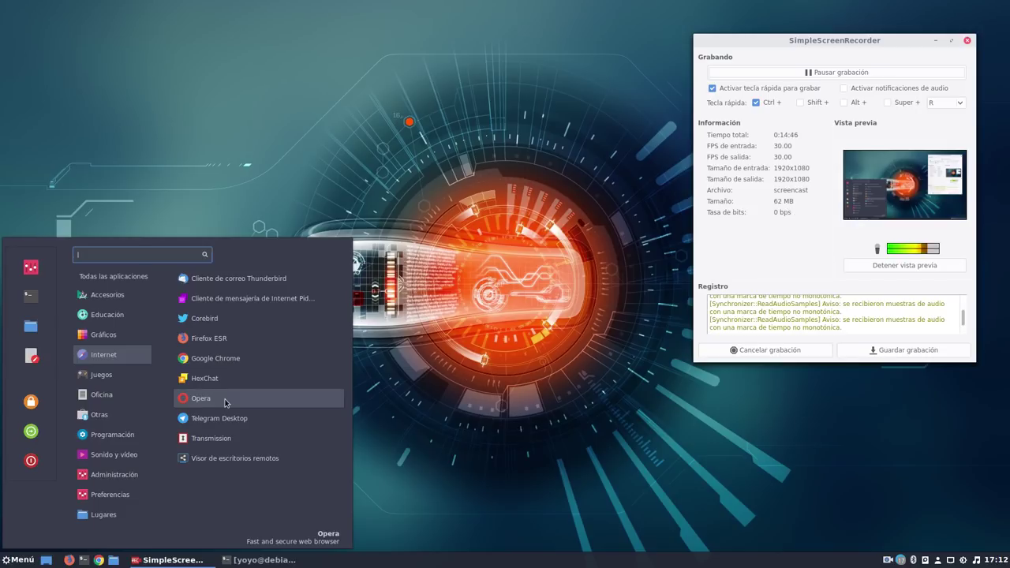
pyautogui.moveTo(119, 381)
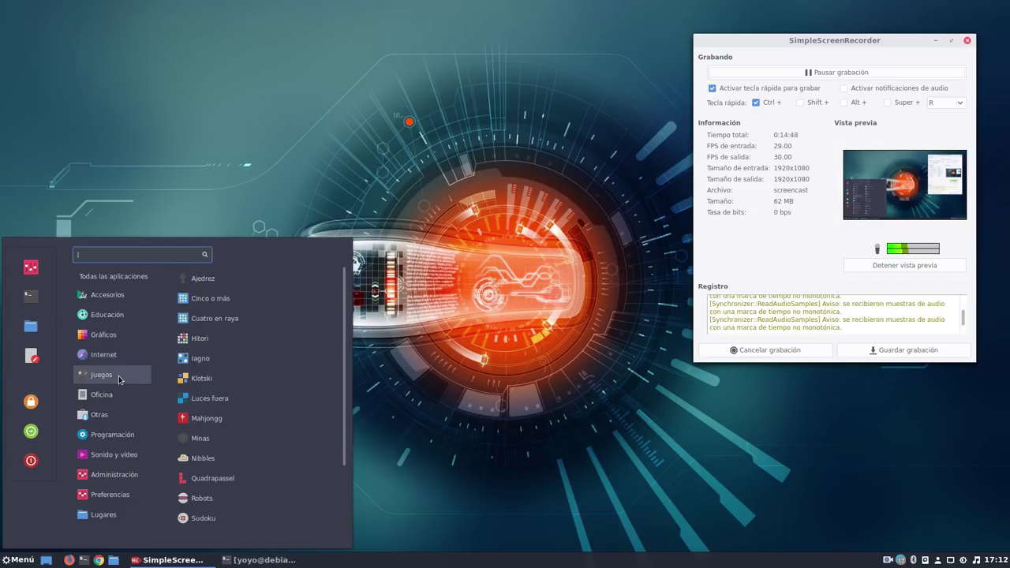
# Launch Monitor del sistema, enlarge its window to examine the CPU, memory and network history, and minimize it
pyautogui.moveTo(116, 481)
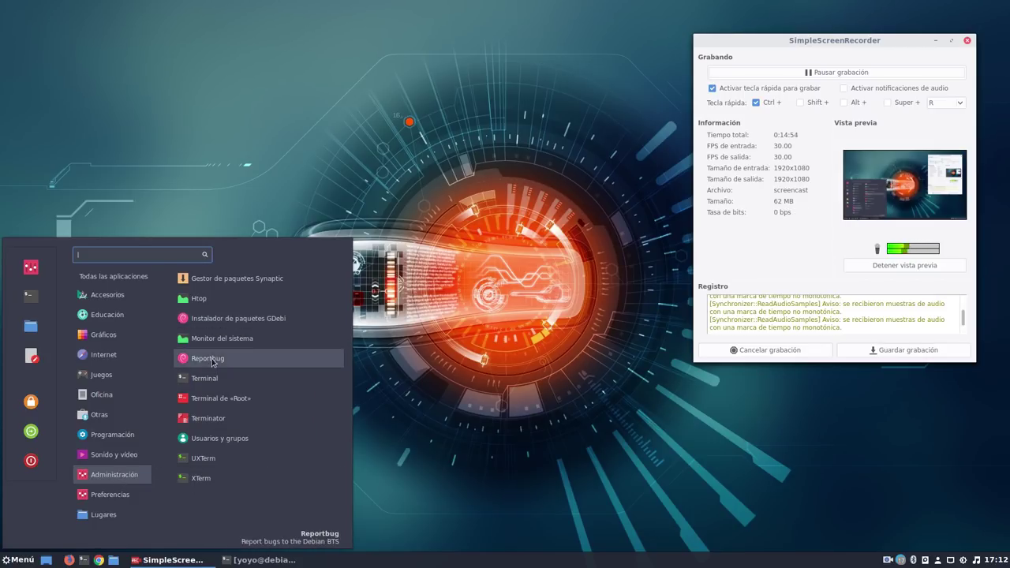
pyautogui.click(217, 340)
pyautogui.moveTo(390, 298); pyautogui.dragTo(664, 408)
pyautogui.click(334, 64)
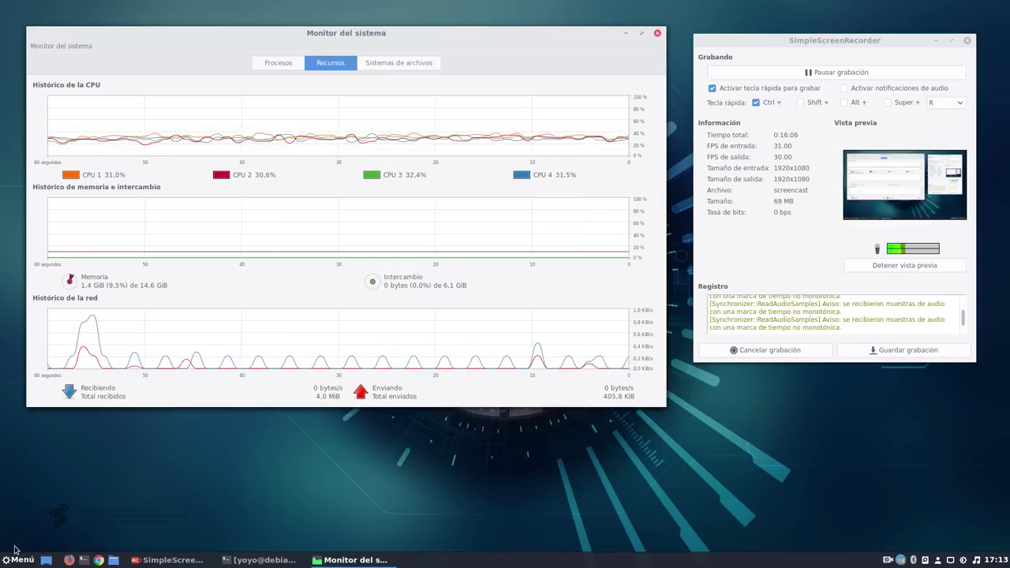
pyautogui.click(628, 34)
# Open the system settings, move the window aside, and view the Temas selections before returning to the overview
pyautogui.click(8, 560)
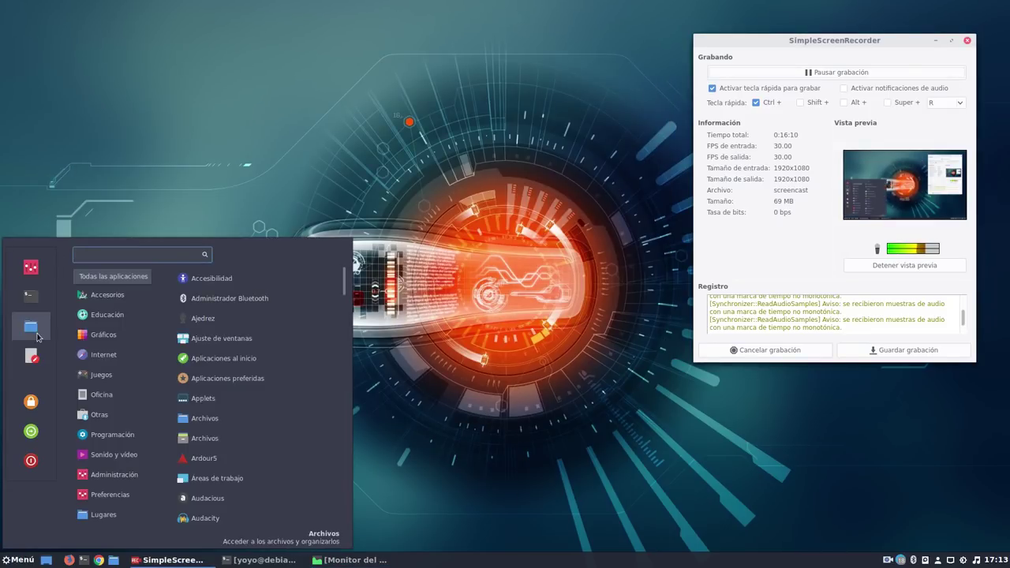
pyautogui.click(31, 266)
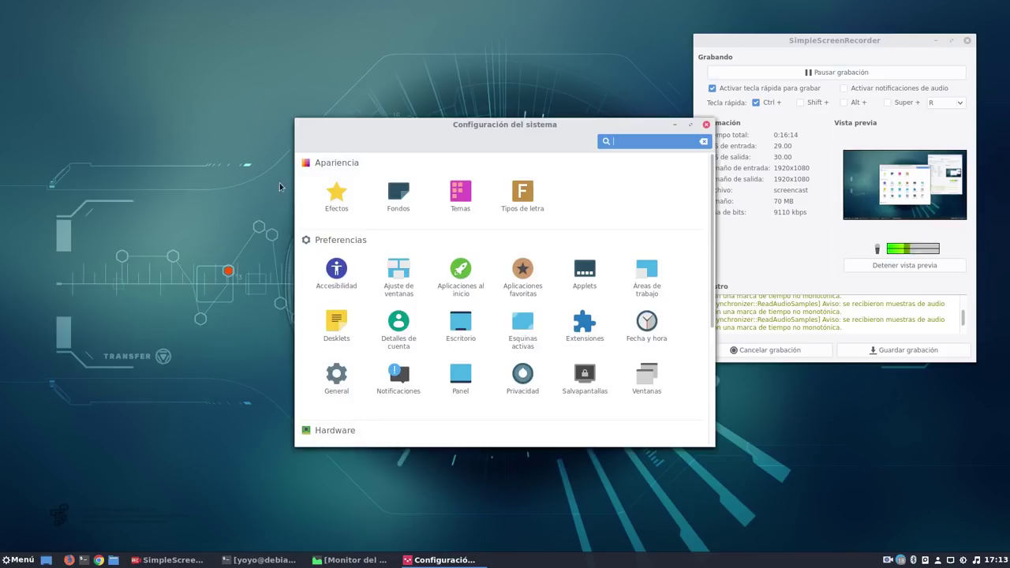
pyautogui.moveTo(508, 130); pyautogui.dragTo(301, 95)
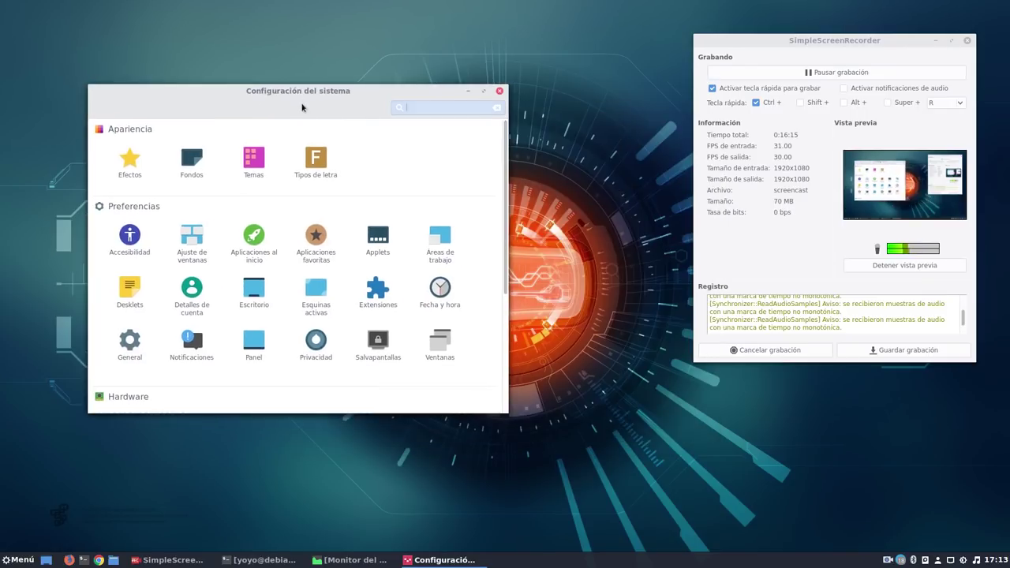
pyautogui.click(256, 162)
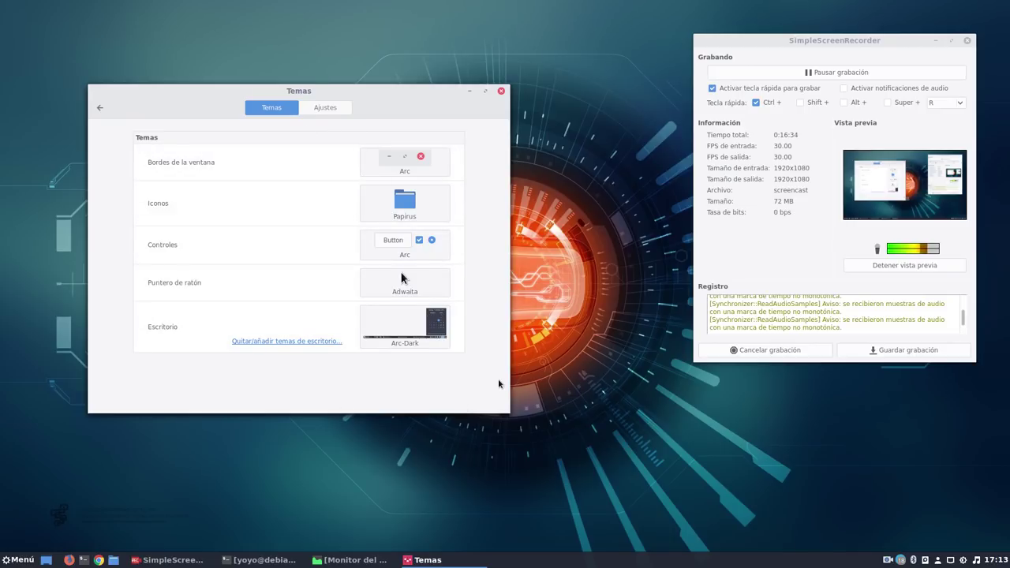
pyautogui.click(111, 109)
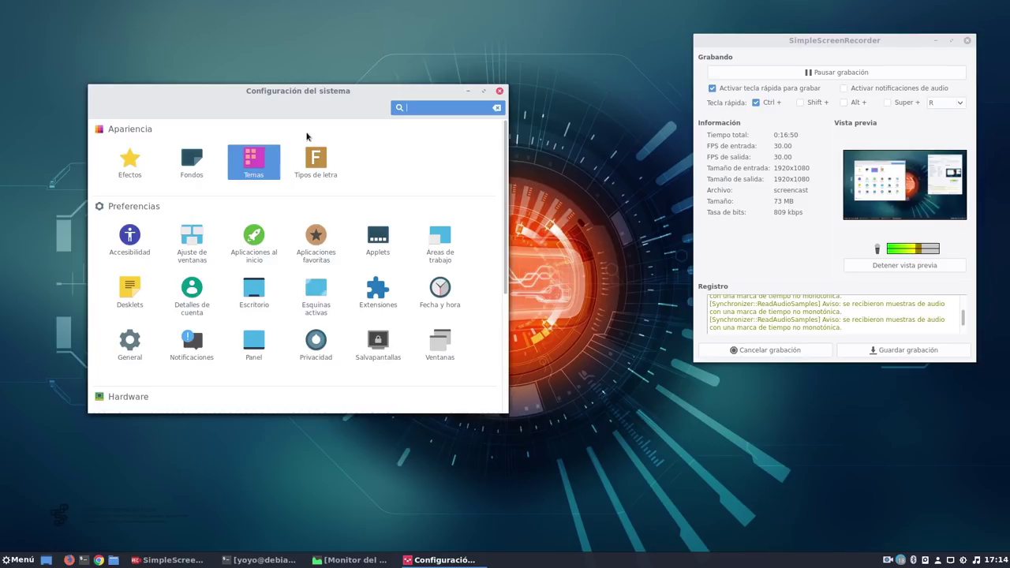
# Look over the Preferencias, Hardware and Administración modules in the system settings and return to Apariencia
pyautogui.scroll(-3, 307, 135)
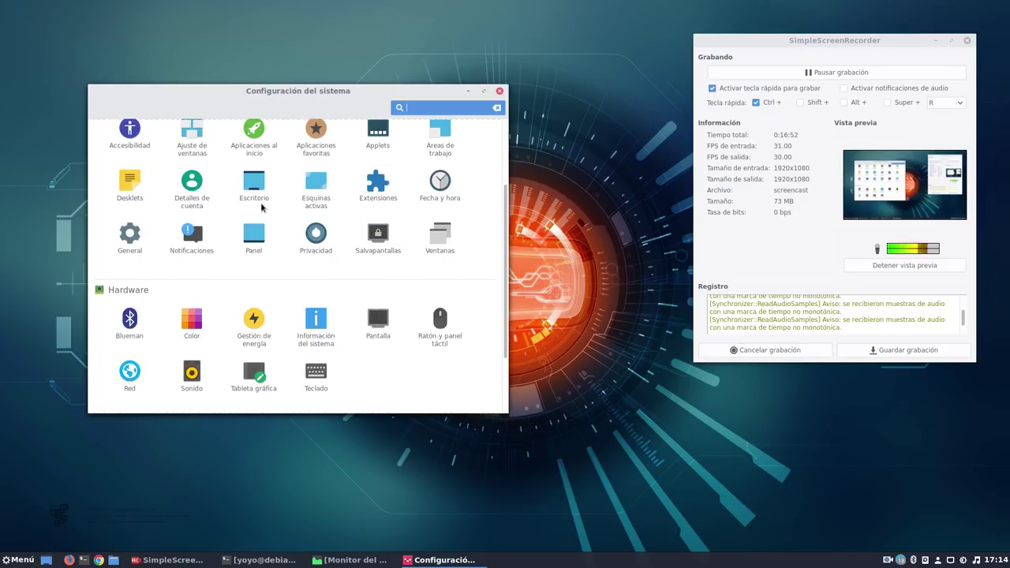
pyautogui.scroll(-2, 262, 207)
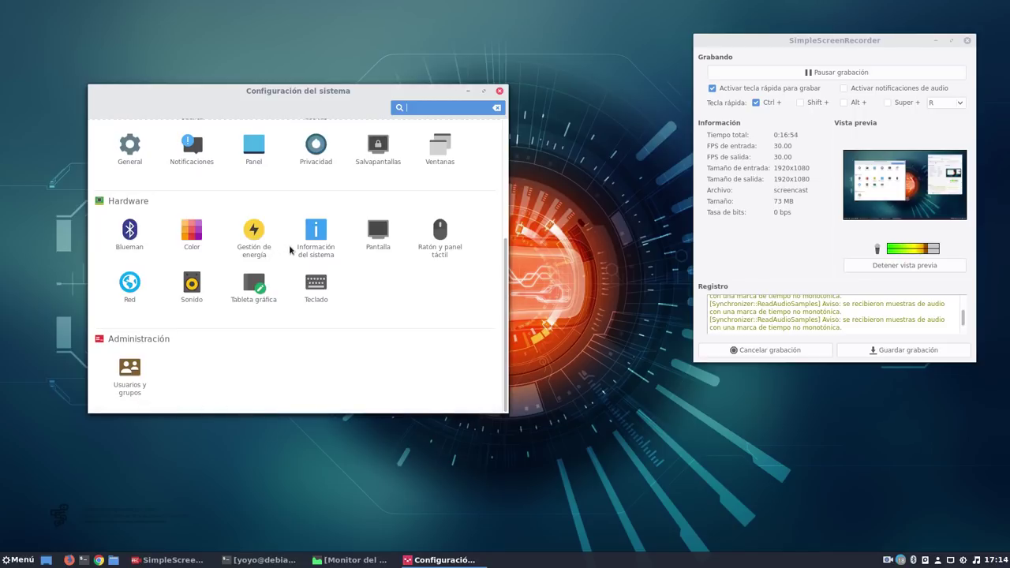
pyautogui.scroll(5, 291, 250)
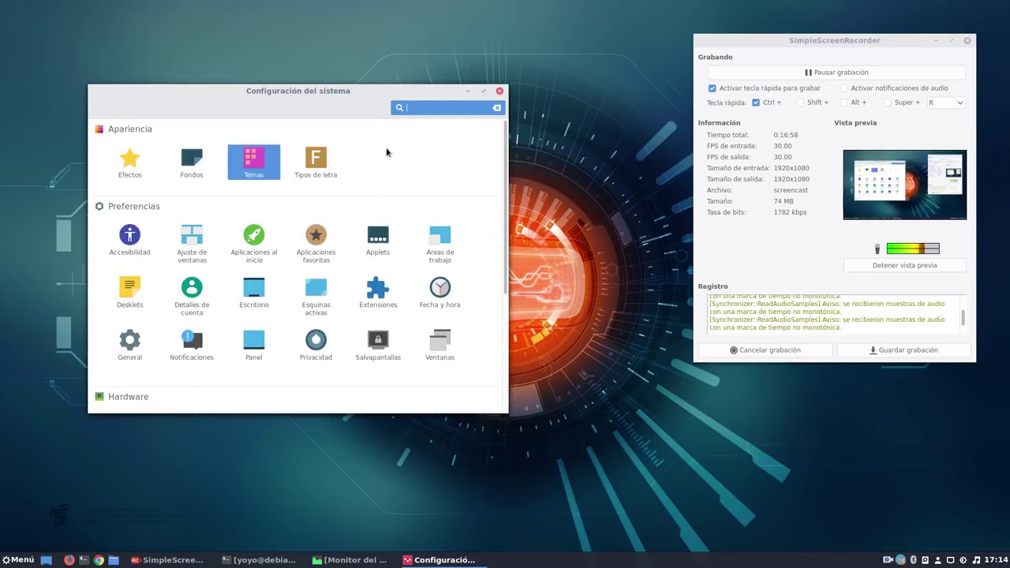
# Examine the Esquinas activas settings, try the enabled corner to show all windows, and return to the settings overview
pyautogui.scroll(-3, 357, 260)
pyautogui.scroll(3, 353, 284)
pyautogui.click(317, 290)
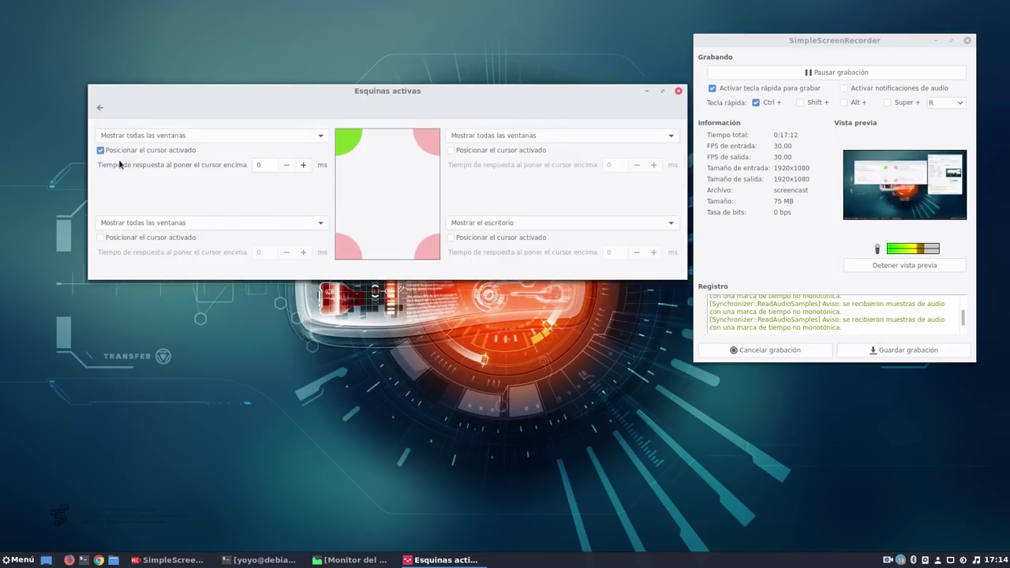
pyautogui.moveTo(1, 4)
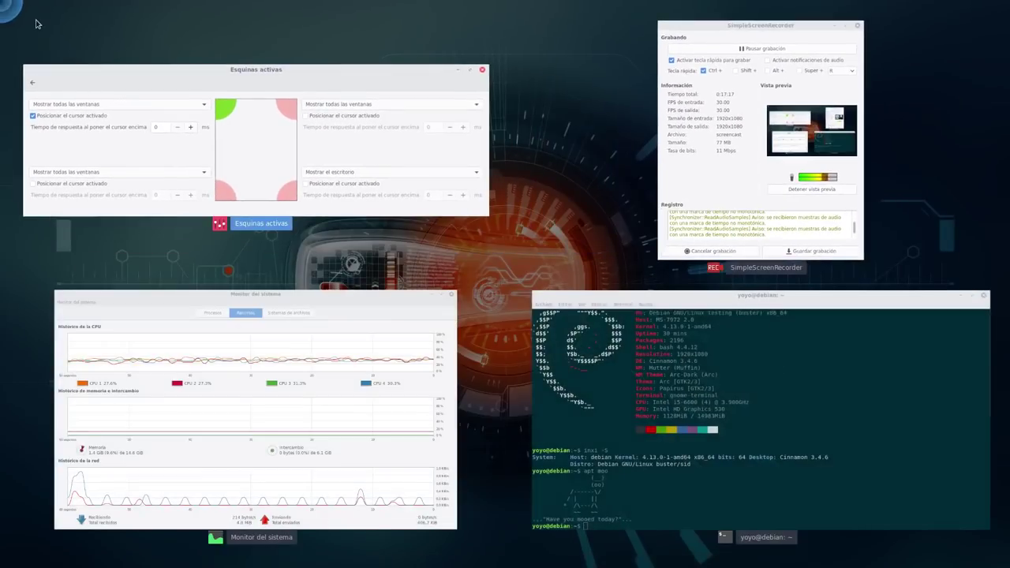
pyautogui.click(79, 75)
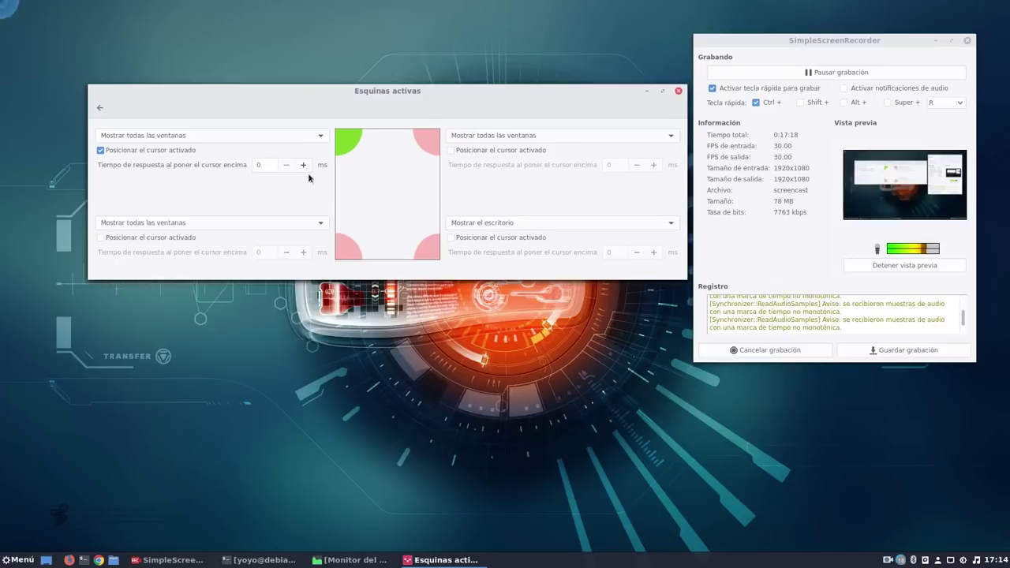
pyautogui.click(100, 107)
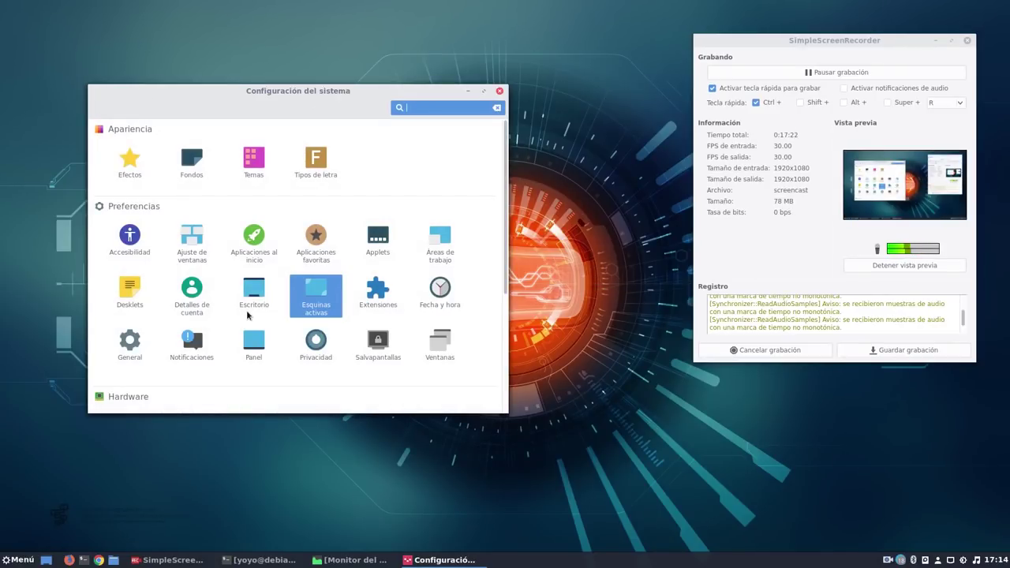
# Look over the Hardware and Administración modules in the system settings, then close the settings window
pyautogui.scroll(-3, 273, 351)
pyautogui.scroll(-2, 273, 350)
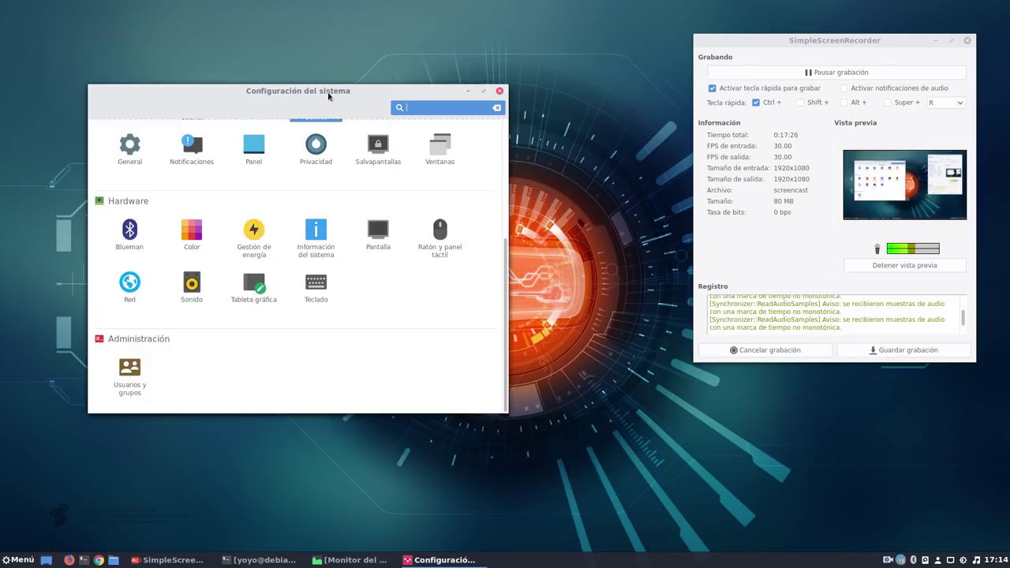
pyautogui.moveTo(330, 94); pyautogui.dragTo(338, 103)
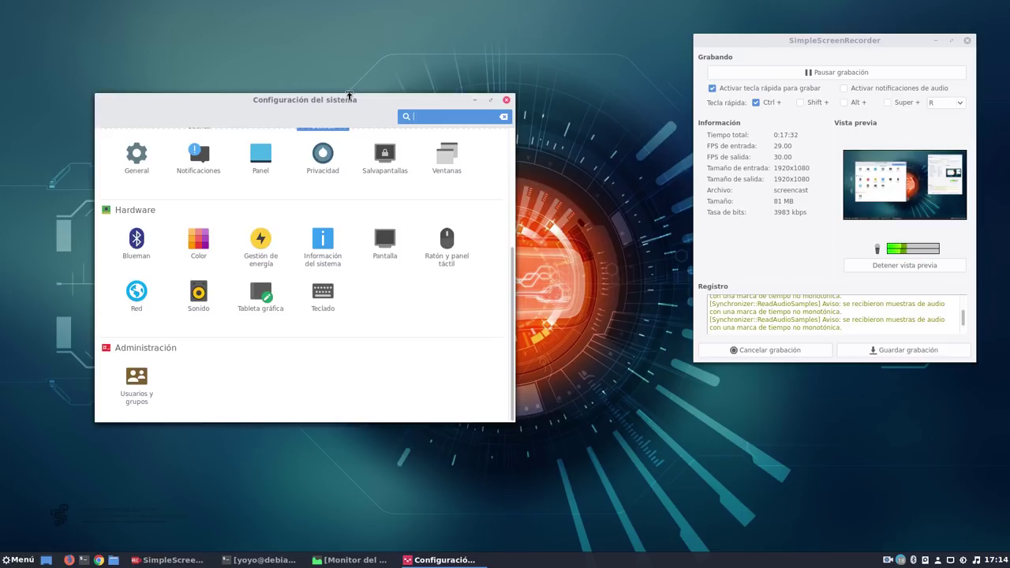
pyautogui.click(507, 101)
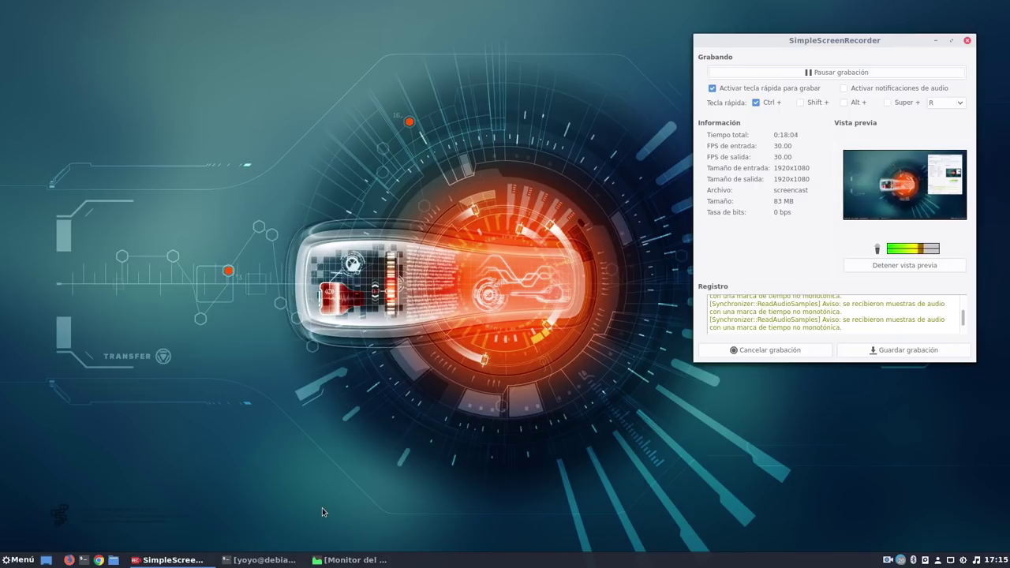
# View the applications in the Administración category of the application menu and dismiss the menu
pyautogui.click(30, 560)
pyautogui.moveTo(114, 474)
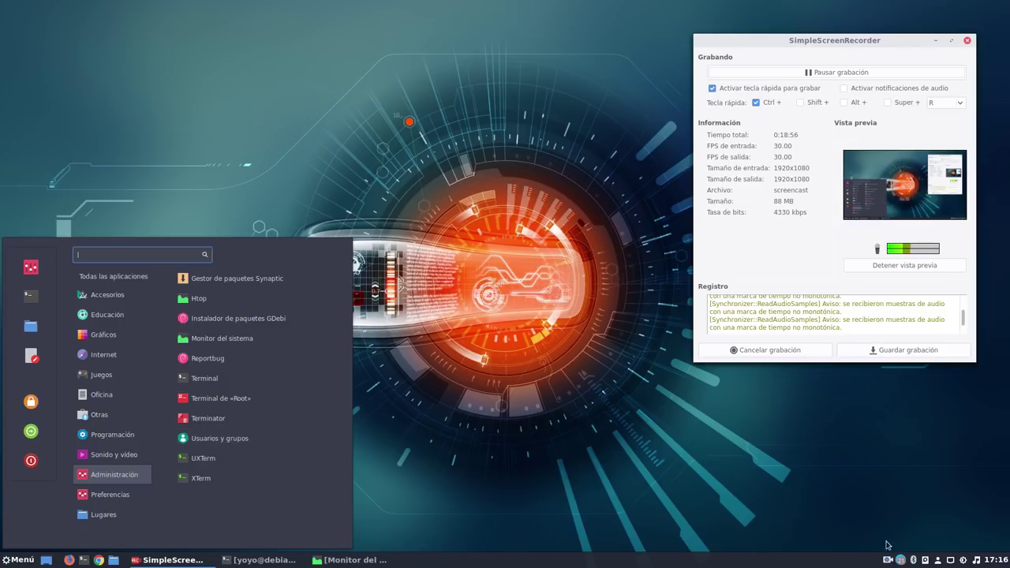
pyautogui.click(853, 533)
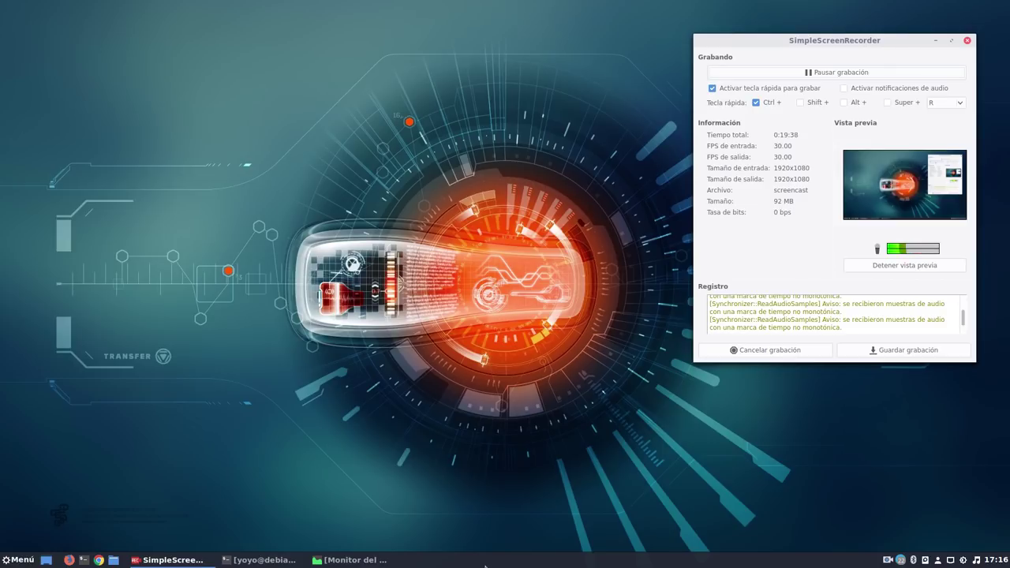
# Reopen the system settings, look over all the modules from Apariencia to Administración, and close the window
pyautogui.click(4, 559)
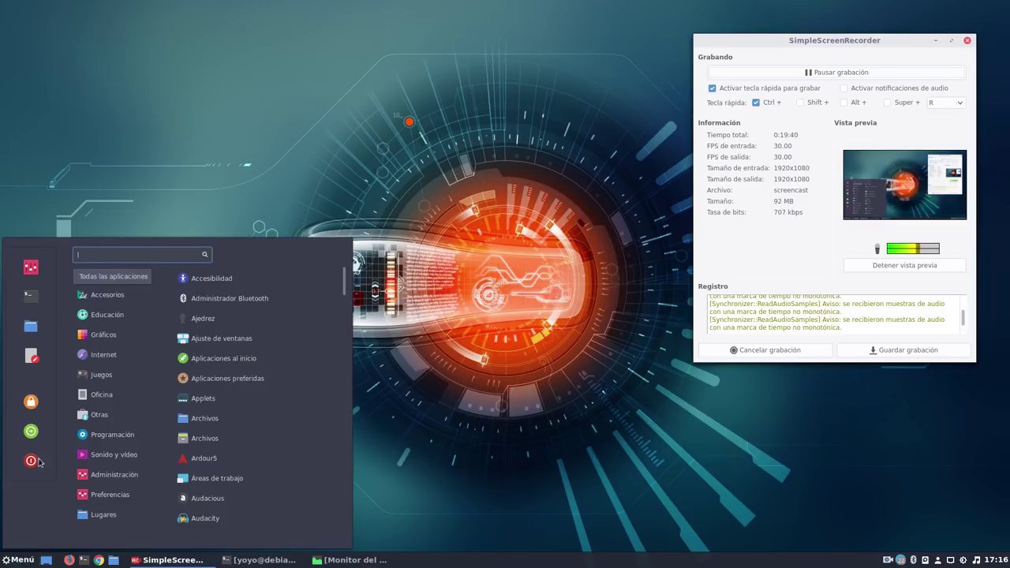
pyautogui.click(31, 268)
pyautogui.moveTo(614, 124); pyautogui.dragTo(431, 71)
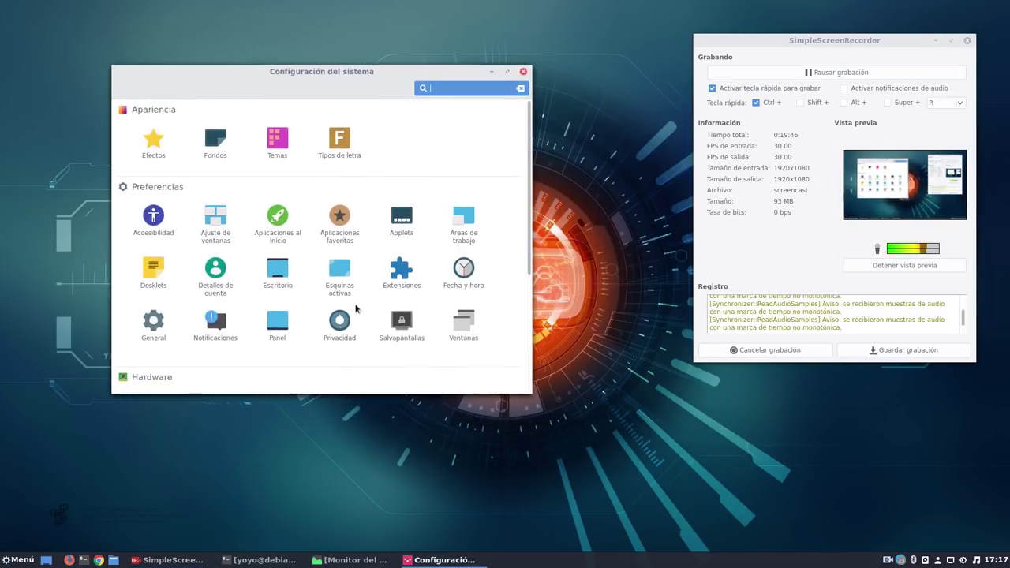
pyautogui.scroll(-5, 356, 308)
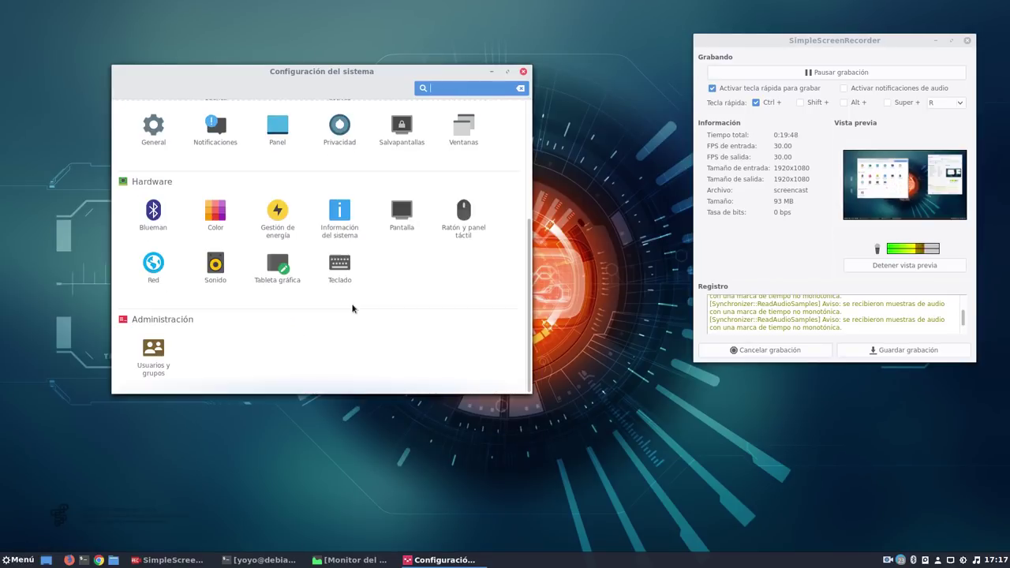
pyautogui.scroll(5, 351, 310)
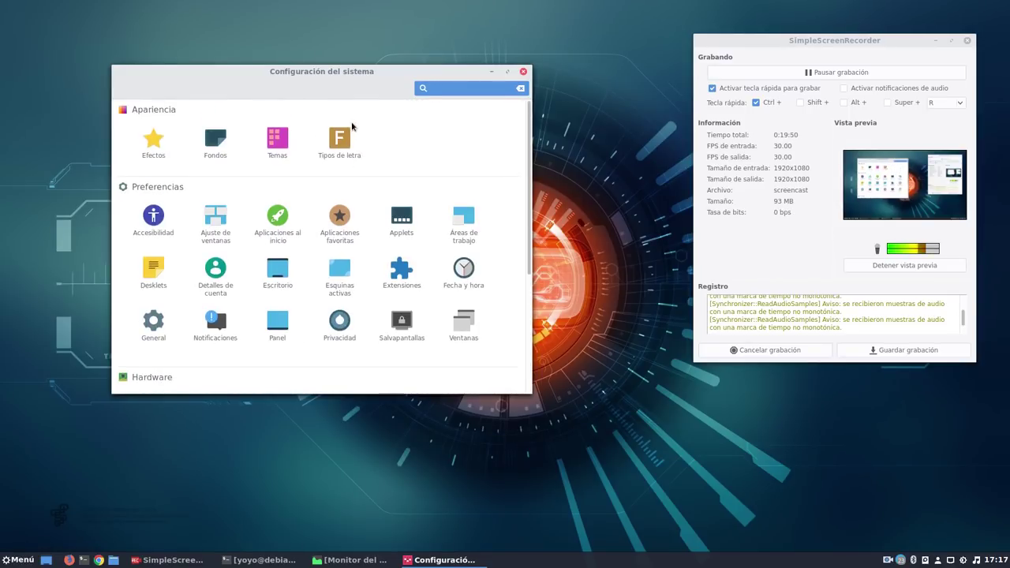
pyautogui.moveTo(328, 77); pyautogui.dragTo(345, 76)
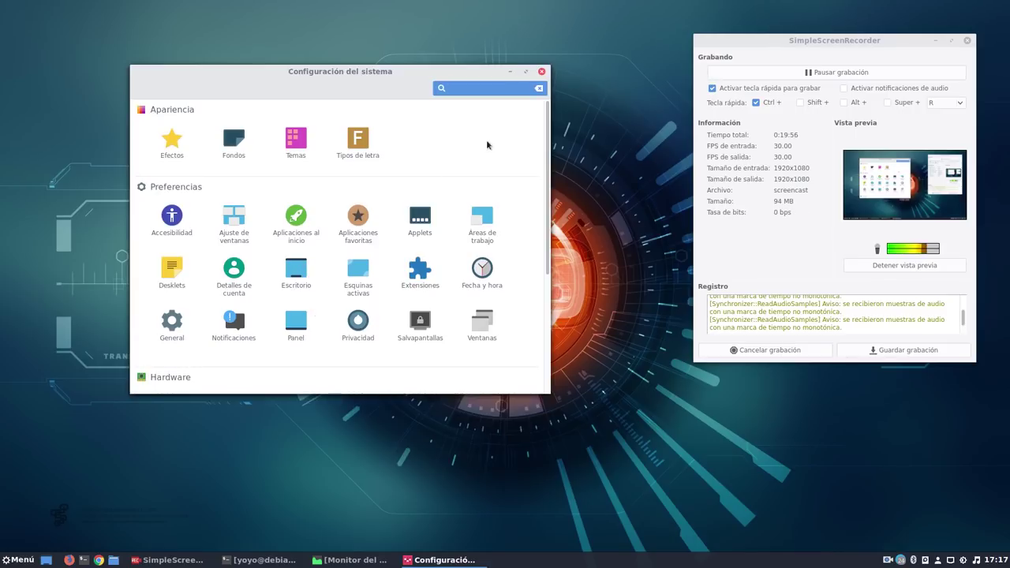
pyautogui.click(541, 72)
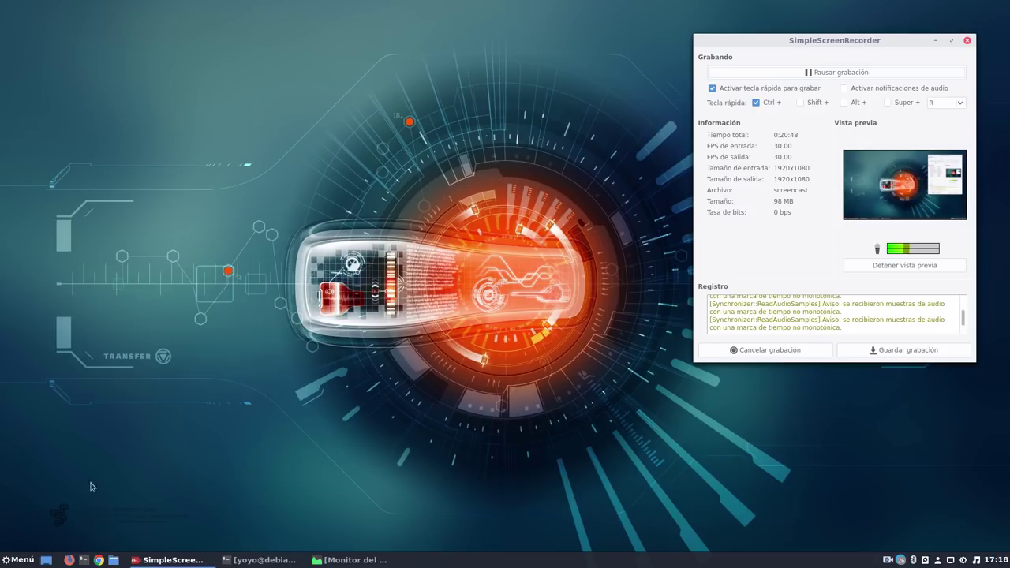
# Launch Google Chrome and load the debian.org website
pyautogui.click(98, 560)
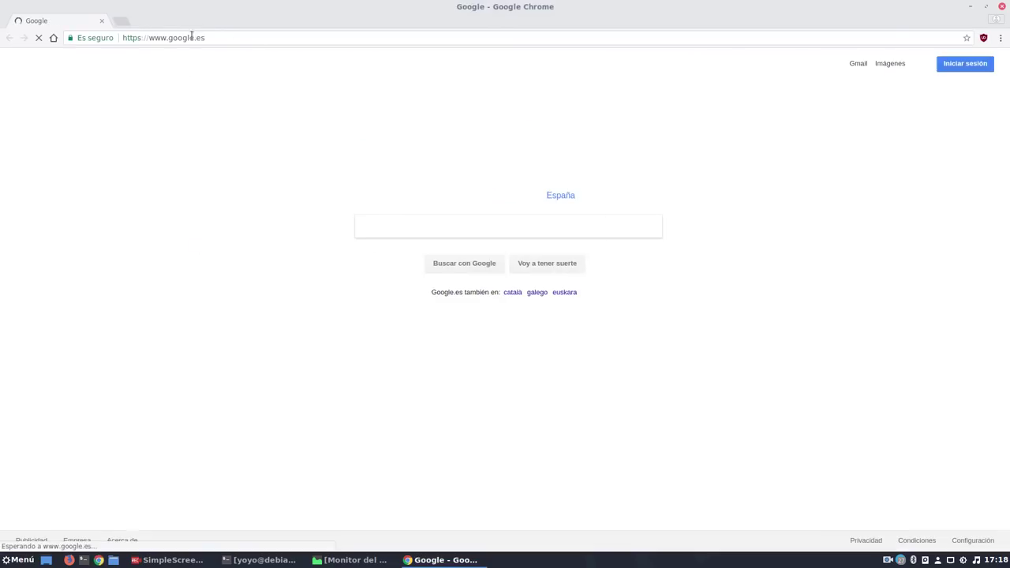
pyautogui.click(221, 37)
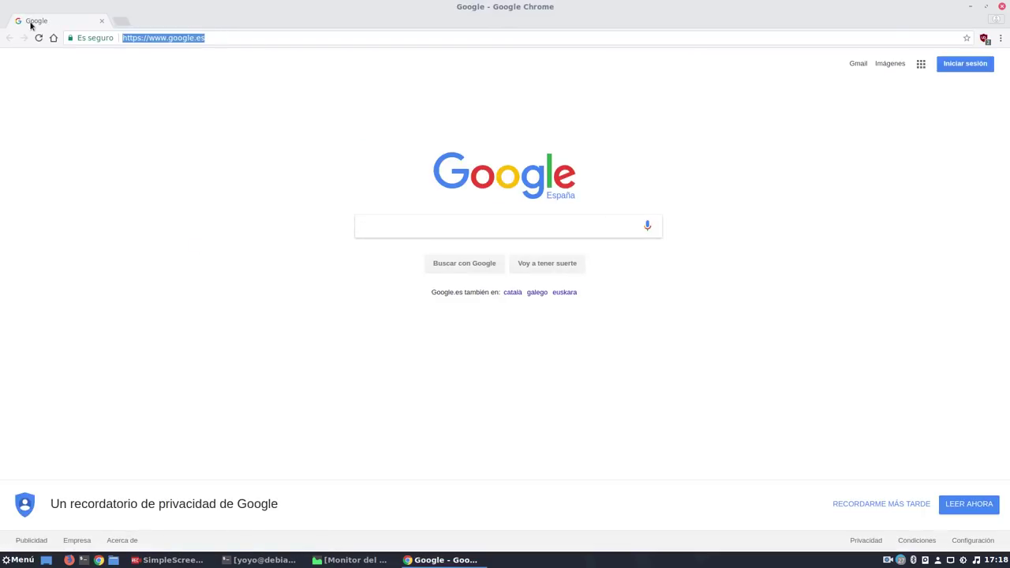
pyautogui.write('debian.org')
pyautogui.press('Return')
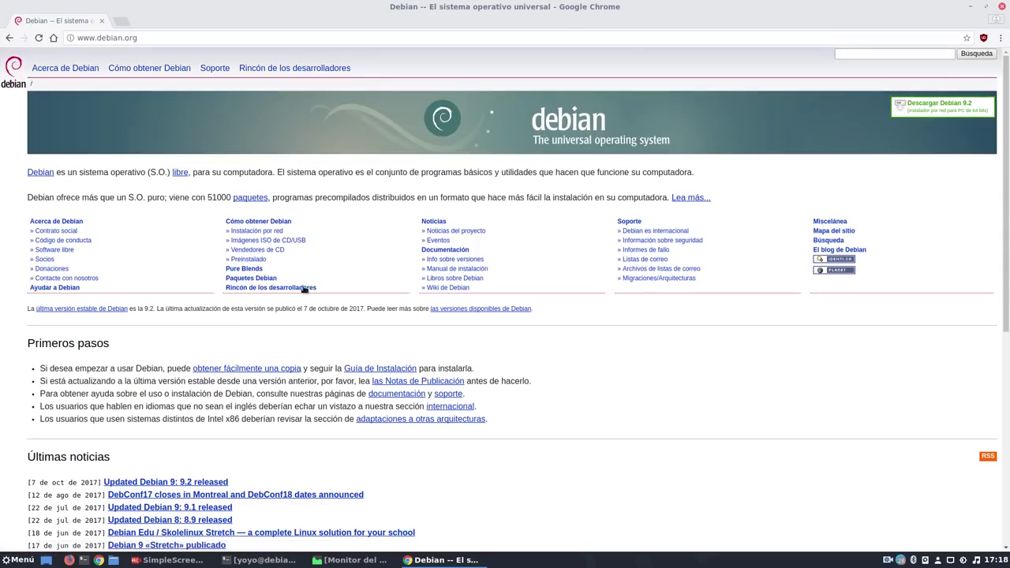
# Browse from the ISO images page through the HTTP downloads to the weekly testing builds and view the amd64 iso-dvd image list
pyautogui.click(249, 240)
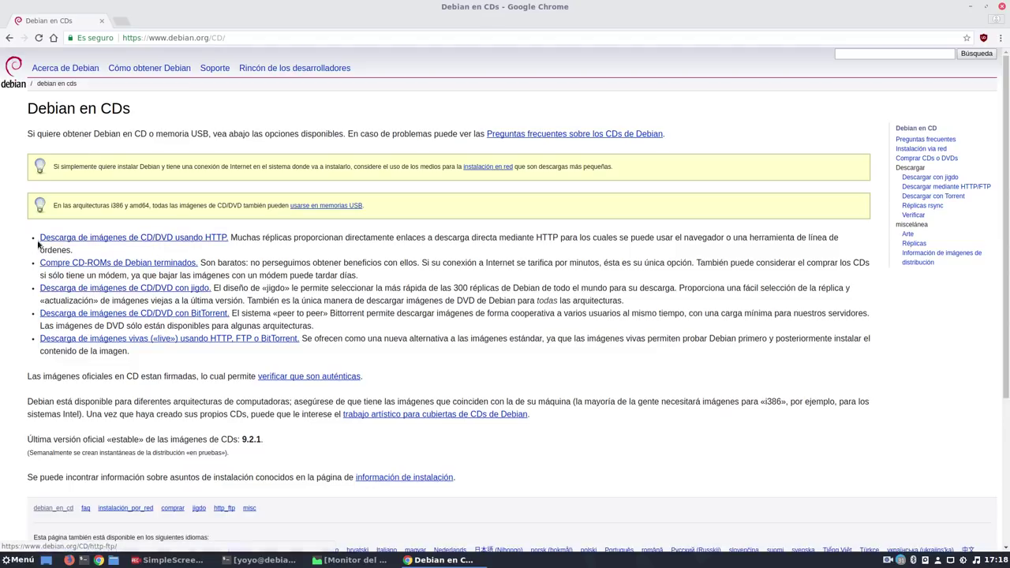
pyautogui.click(178, 244)
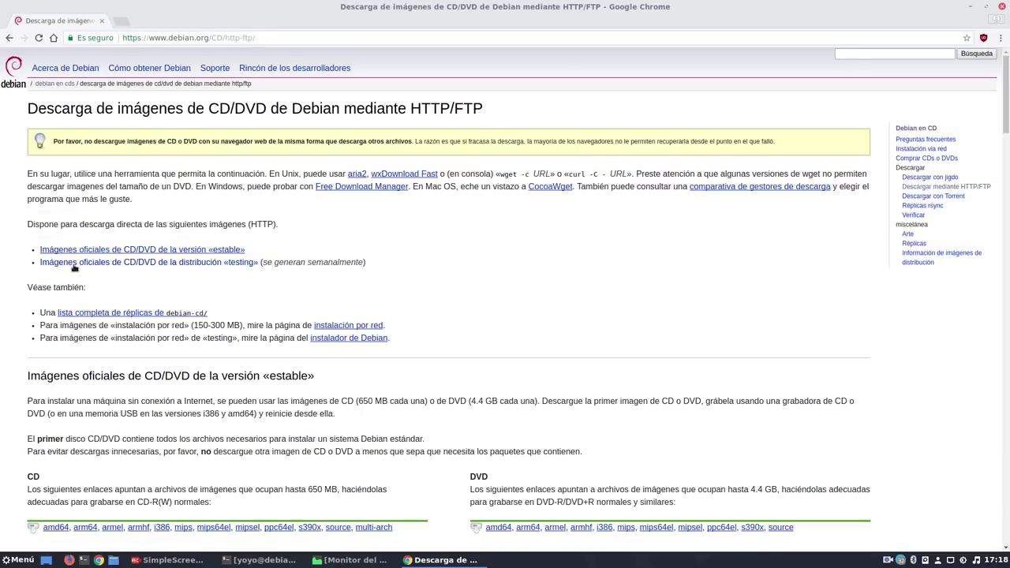
pyautogui.click(211, 265)
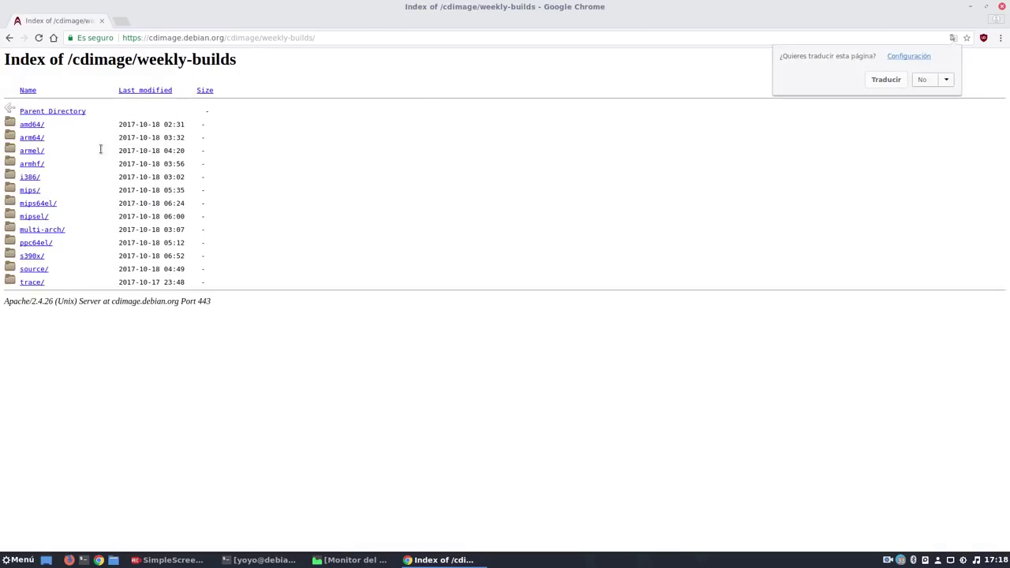
pyautogui.click(32, 126)
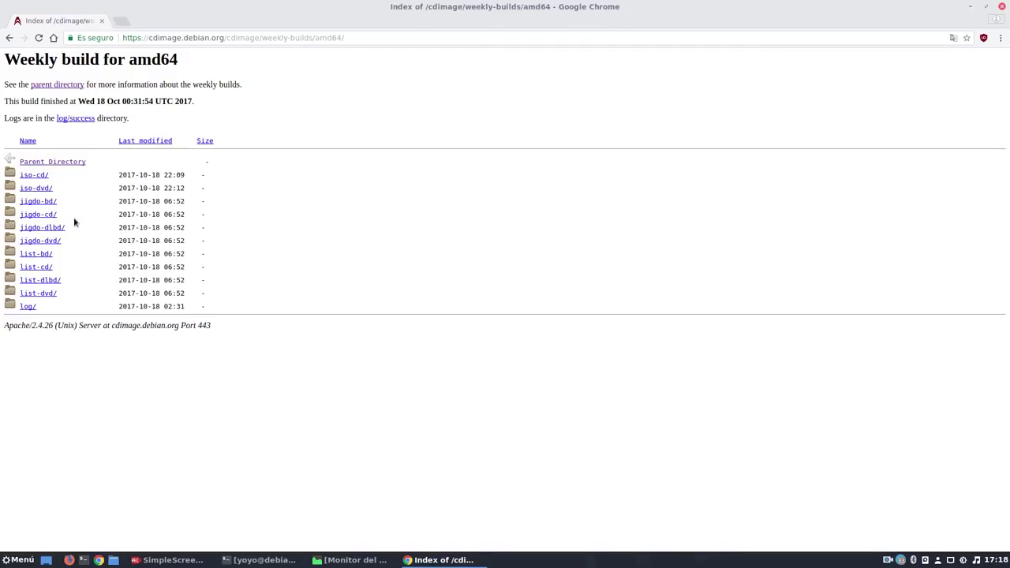
pyautogui.click(40, 189)
pyautogui.scroll(-5, 215, 287)
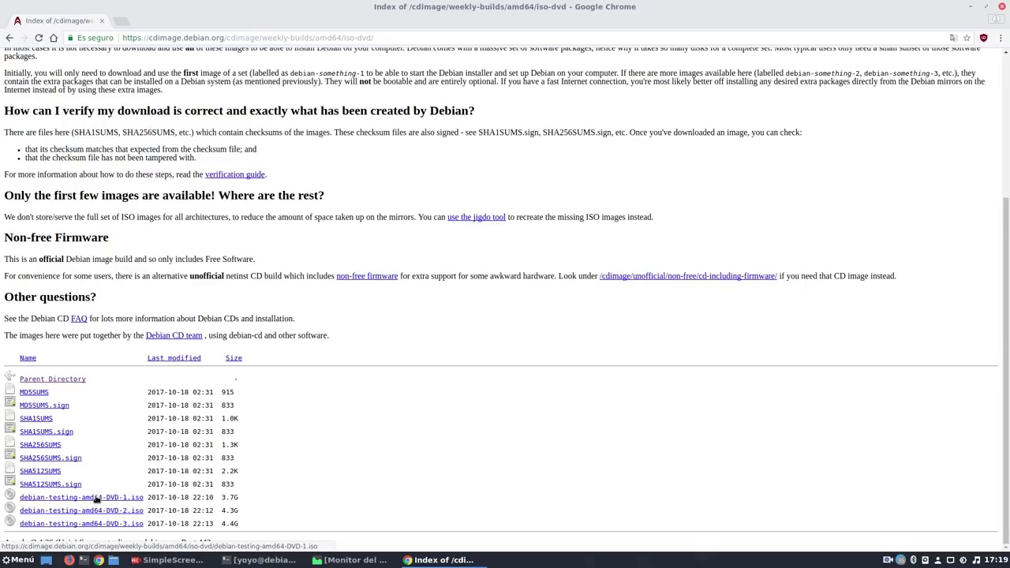
# Load salmorejogeek.com in a new tab, look through the "2 distros Linux 1 Swap" article, and close the browser
pyautogui.click(119, 21)
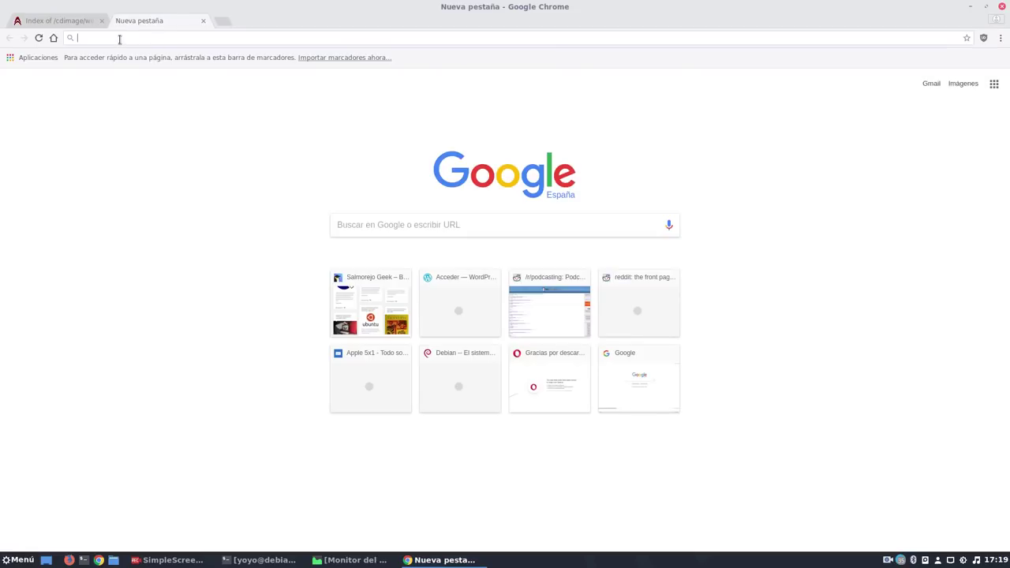
pyautogui.write('sal')
pyautogui.press('Return')
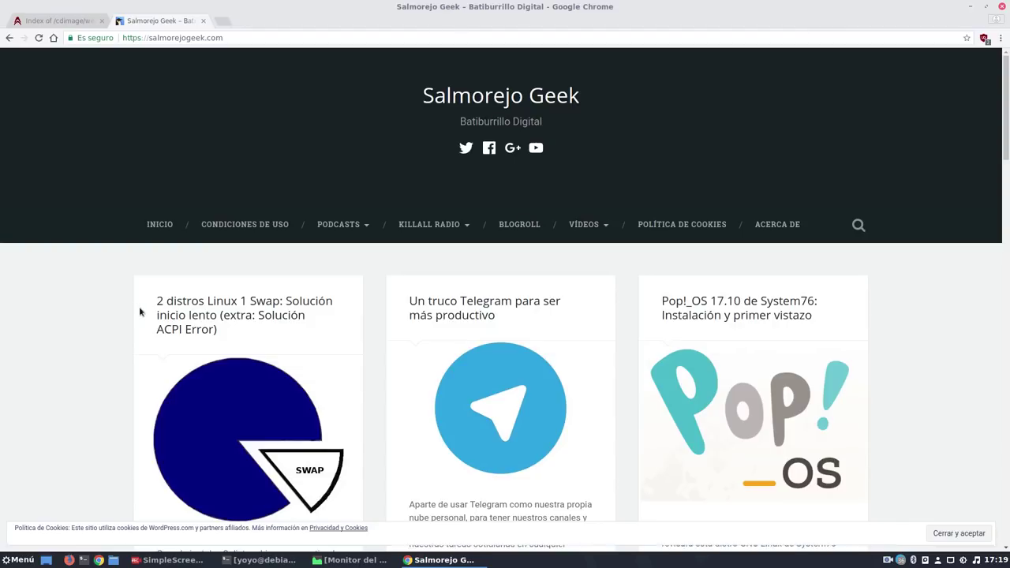
pyautogui.click(237, 479)
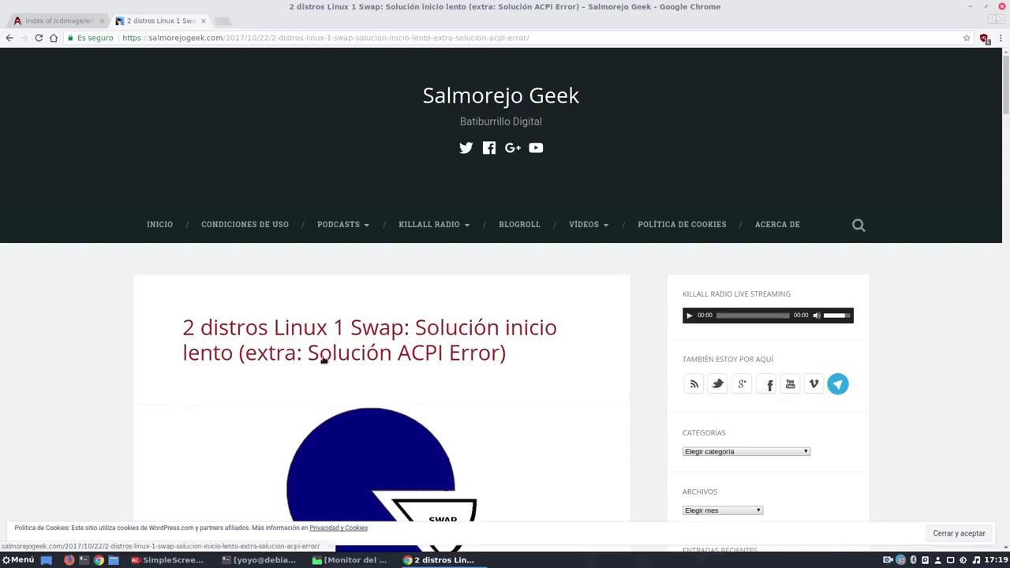
pyautogui.scroll(-10, 323, 360)
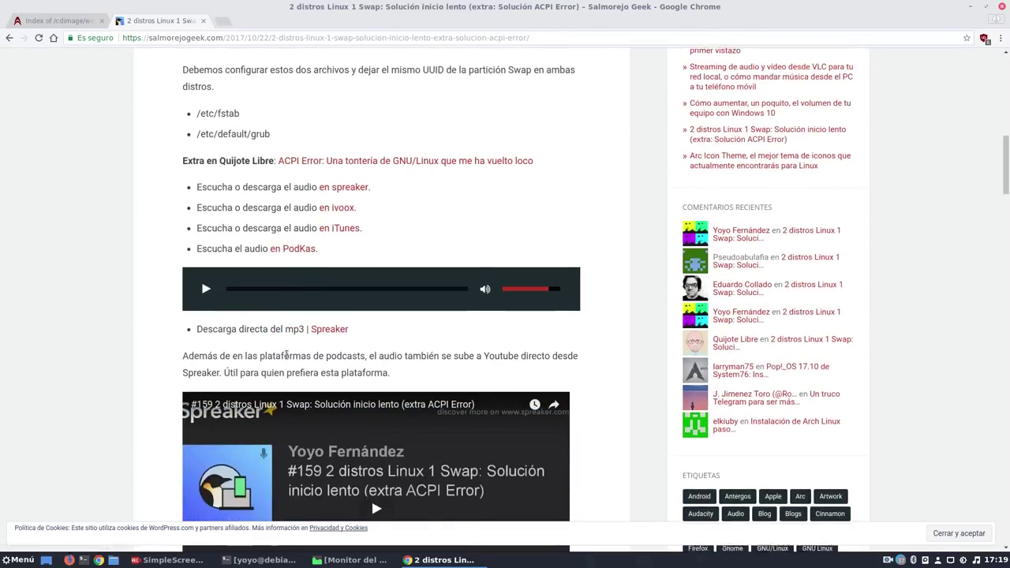
pyautogui.scroll(10, 287, 356)
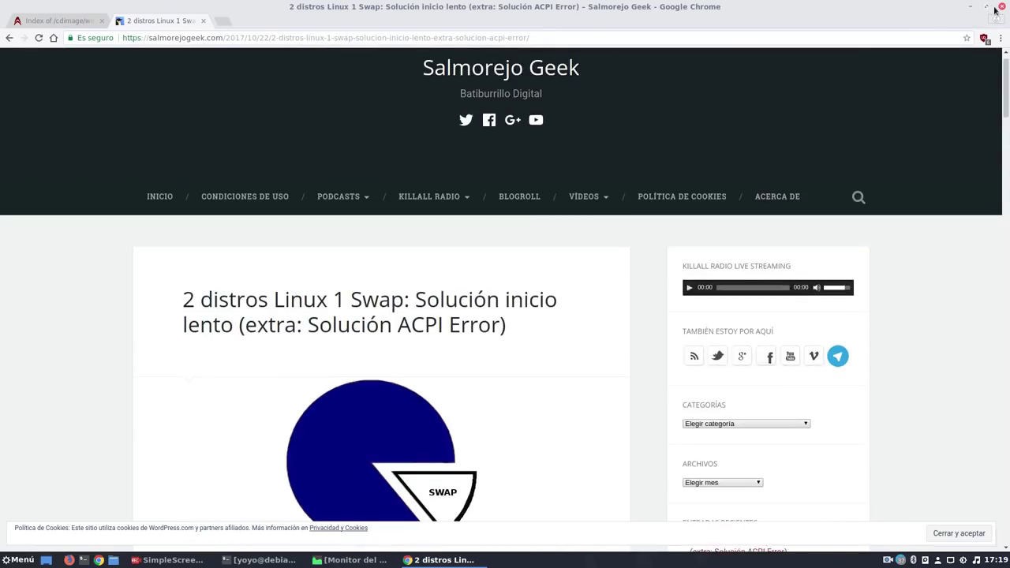
pyautogui.click(1001, 8)
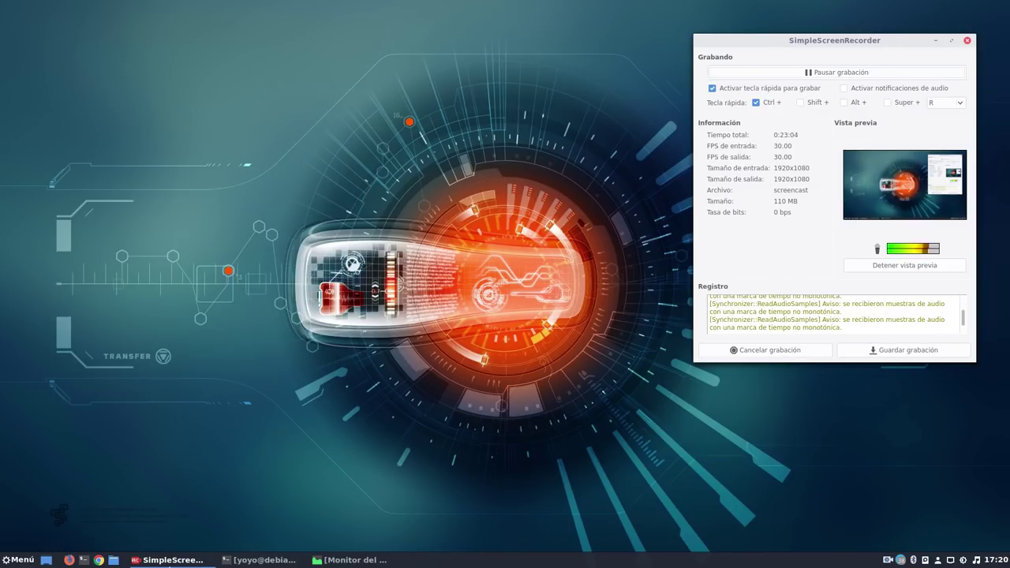
# Restore and reposition the SimpleScreenRecorder window, then bring up the terminal with the system information beside it
pyautogui.press('super+d')
pyautogui.click(173, 560)
pyautogui.moveTo(826, 48); pyautogui.dragTo(776, 23)
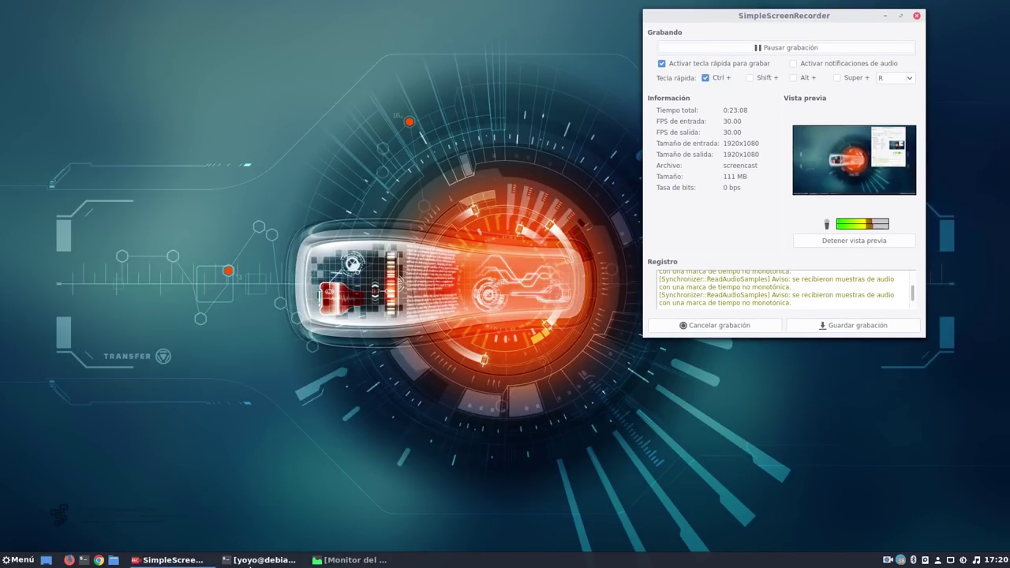
pyautogui.click(269, 559)
pyautogui.moveTo(455, 118); pyautogui.dragTo(294, 70)
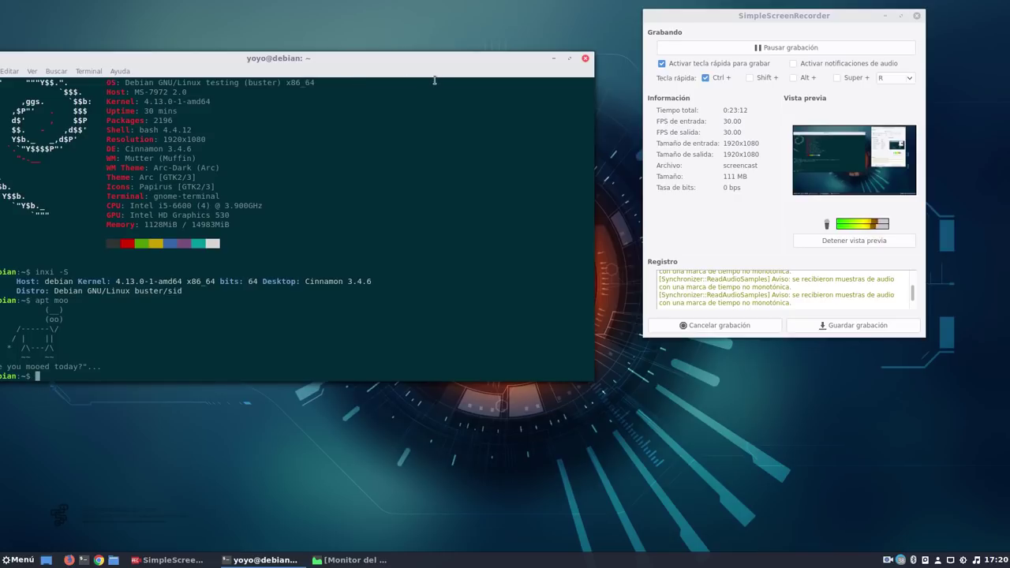